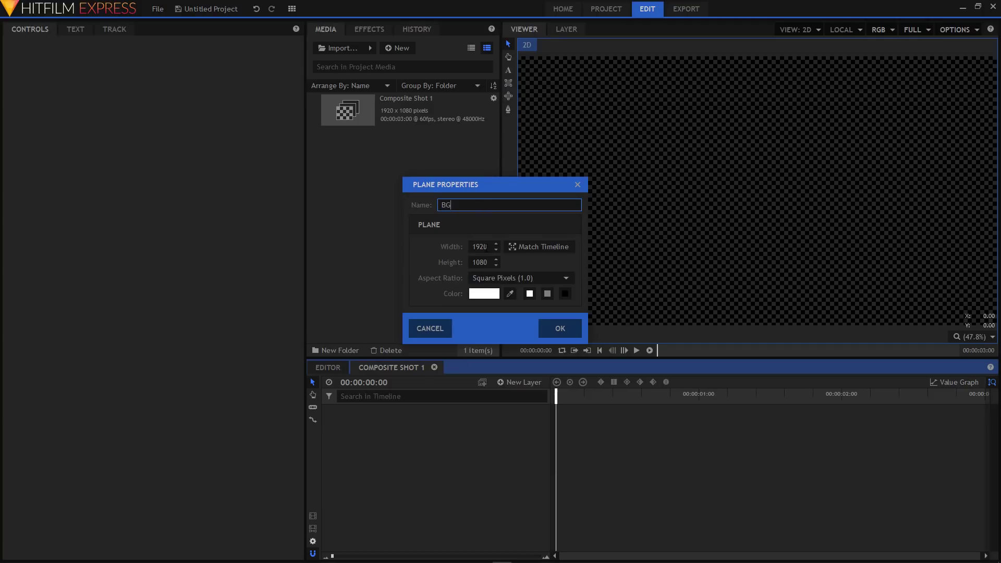
Step: Set the BG plane's color to pink #ff7bc6 and create the plane
left_click(480, 294)
left_click(391, 230)
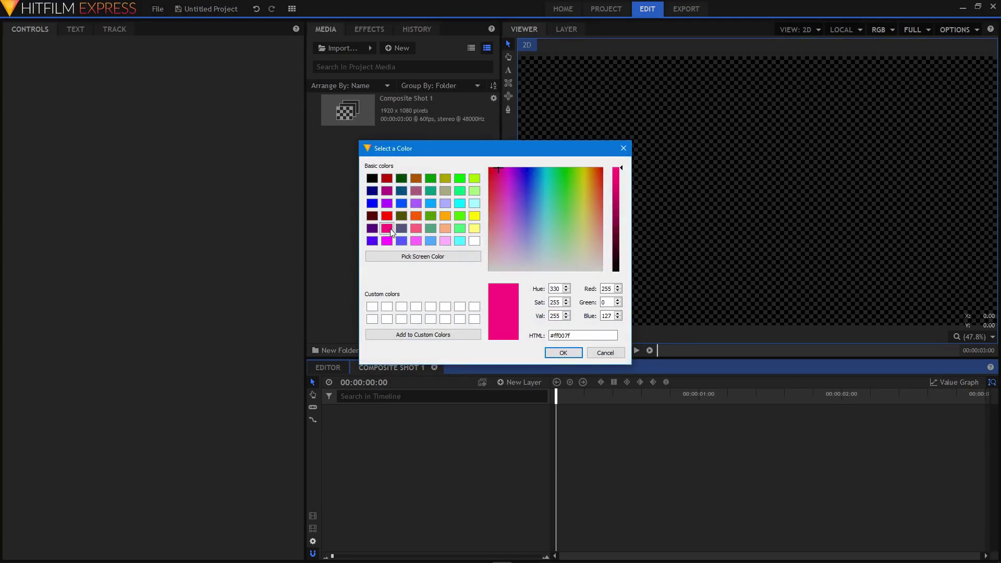
left_click_drag(498, 171, 499, 218)
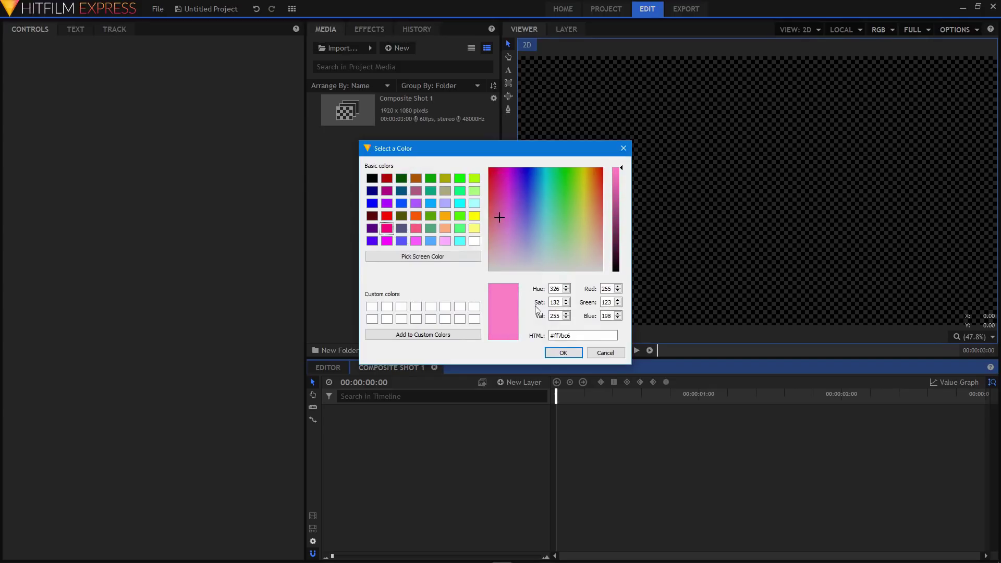
left_click(563, 353)
left_click(554, 326)
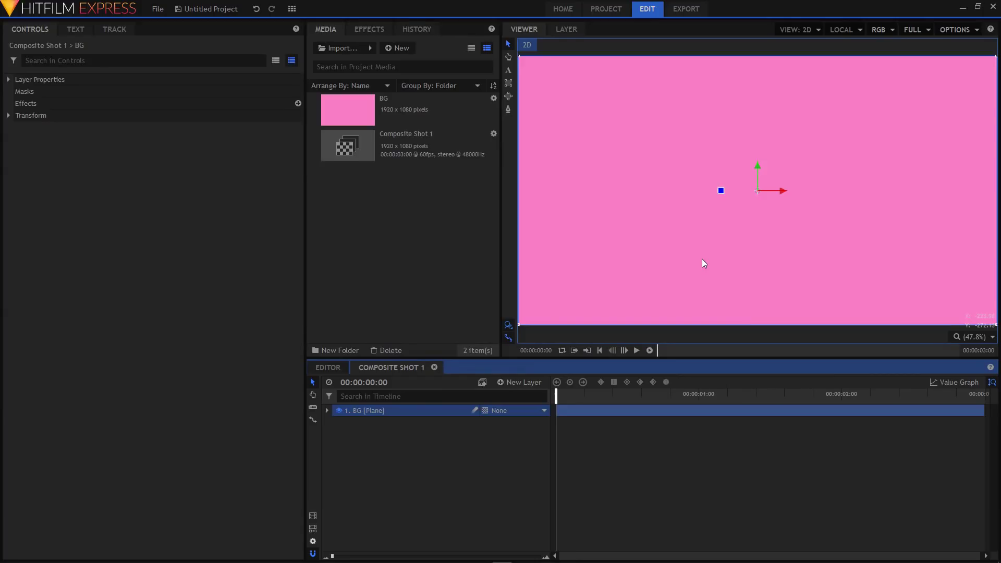
Step: Add a 1920 by 1080 text layer and enter "IT'S NEVER TOO LATE." in it with one word per line
left_click(518, 381)
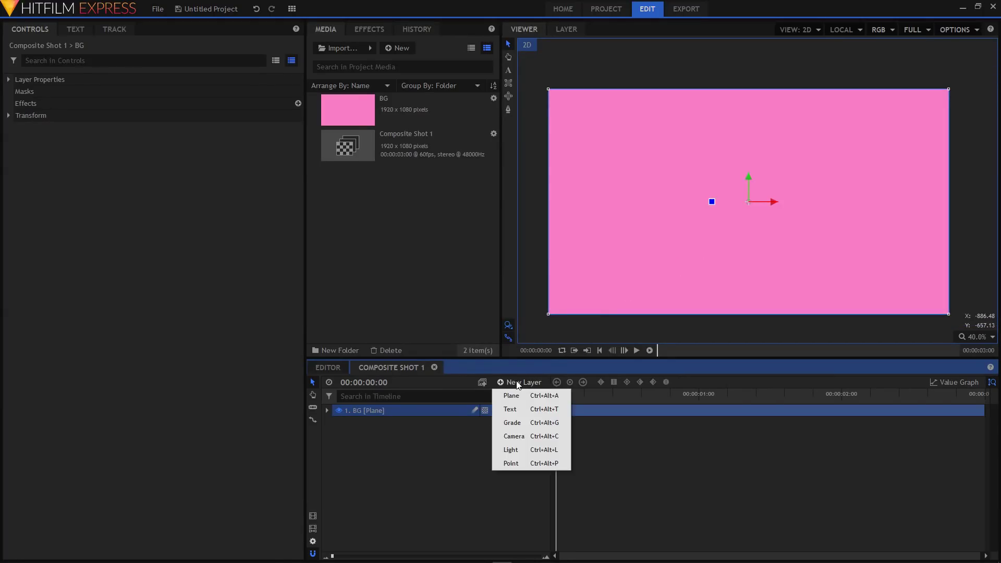
left_click(513, 410)
double_click(496, 250)
type("1")
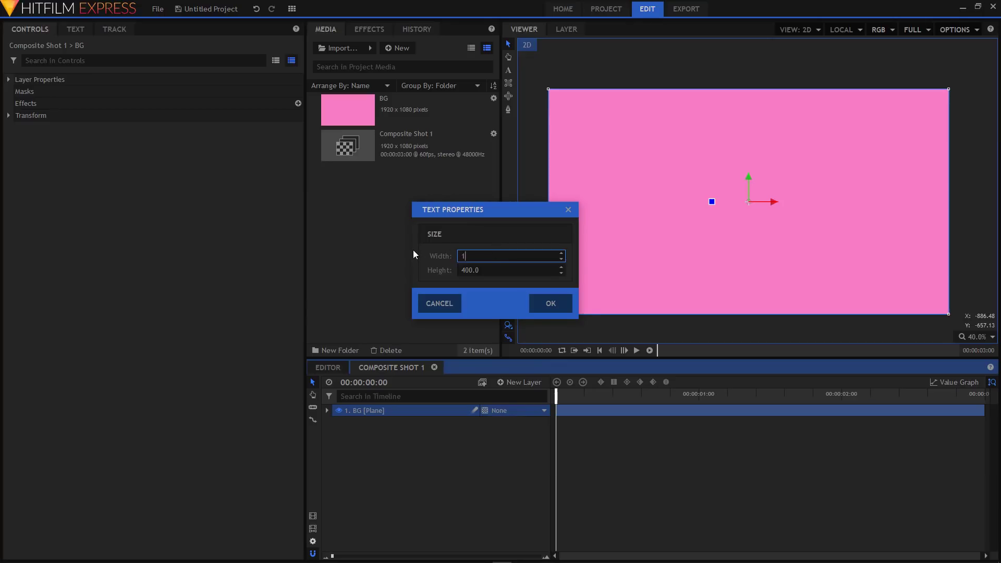
type("920")
key("Tab")
type("1080")
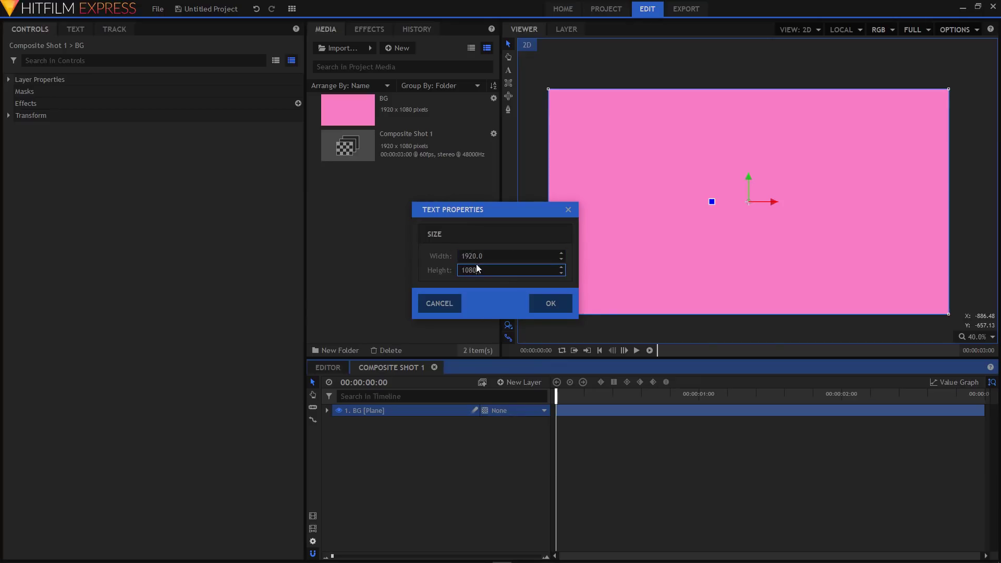
left_click(551, 304)
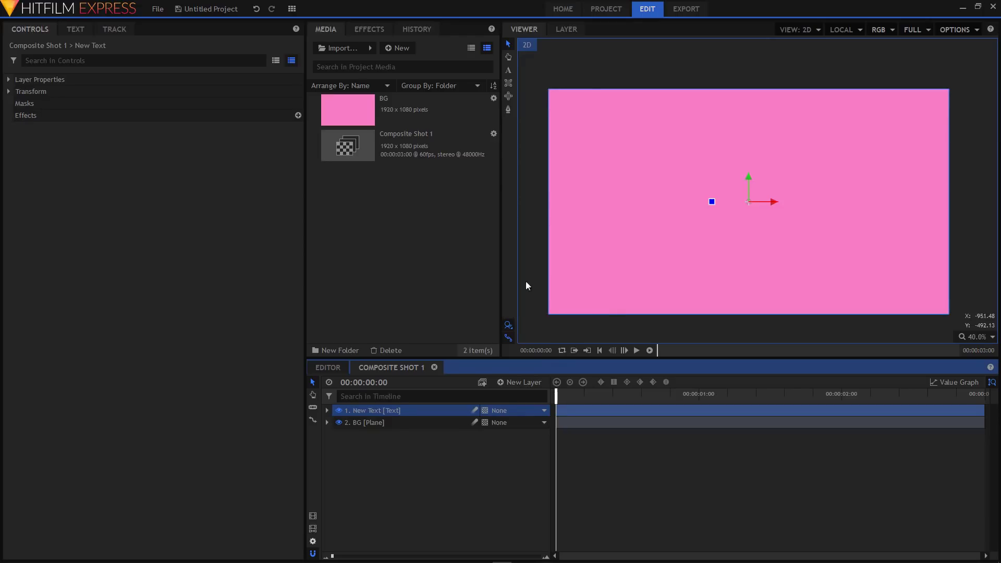
left_click(508, 71)
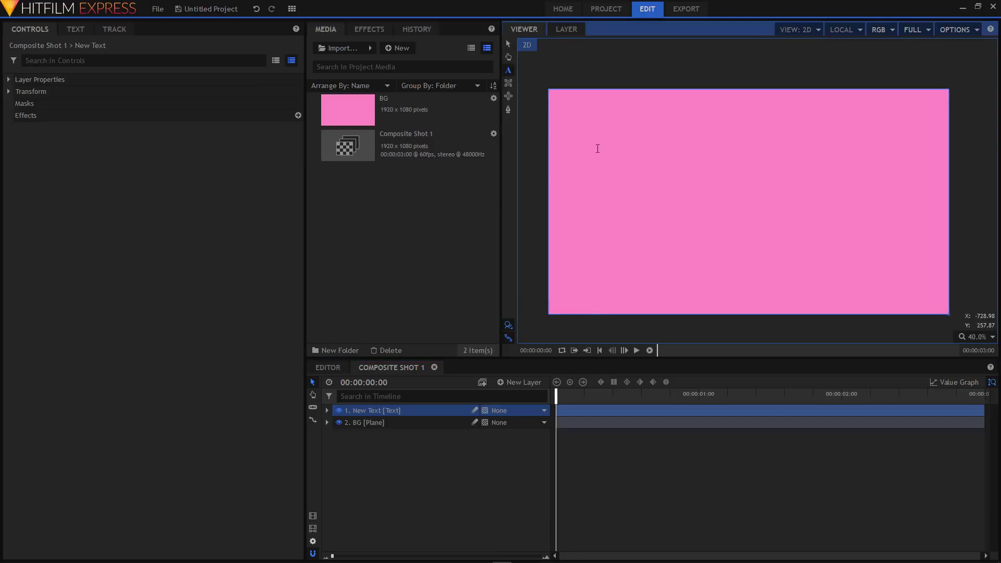
type("IT'S NEVER TOO LATE.")
Step: Format all of the text in the Bebas font at size 135 with tracking of -6.0
key("ctrl+a")
left_click(75, 28)
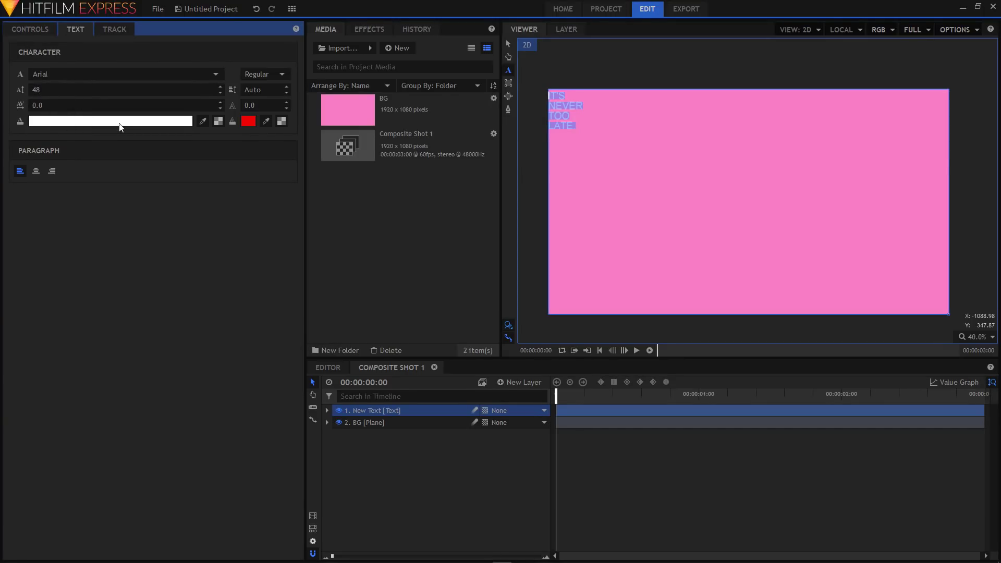
left_click(55, 73)
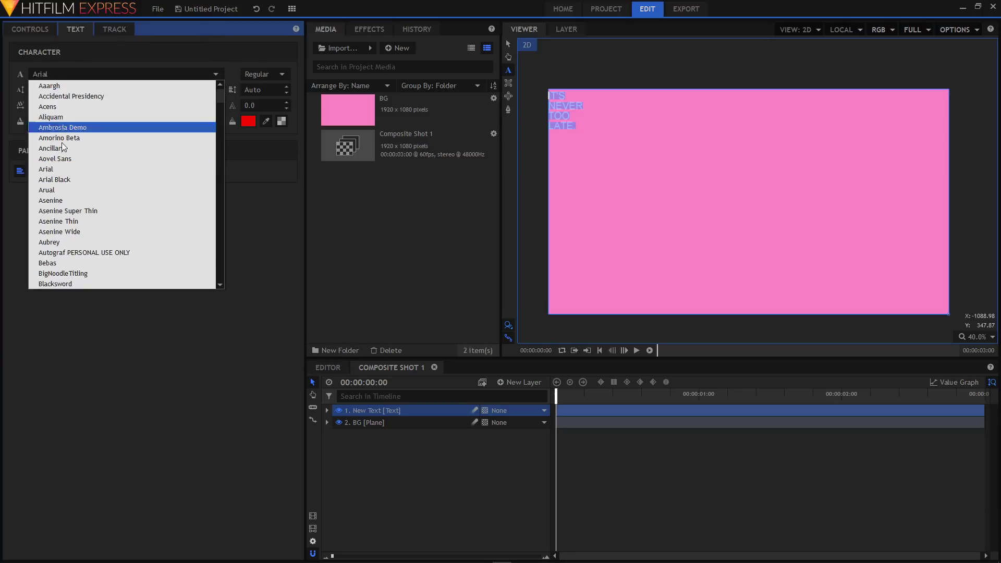
scroll(85, 193, "down", 2)
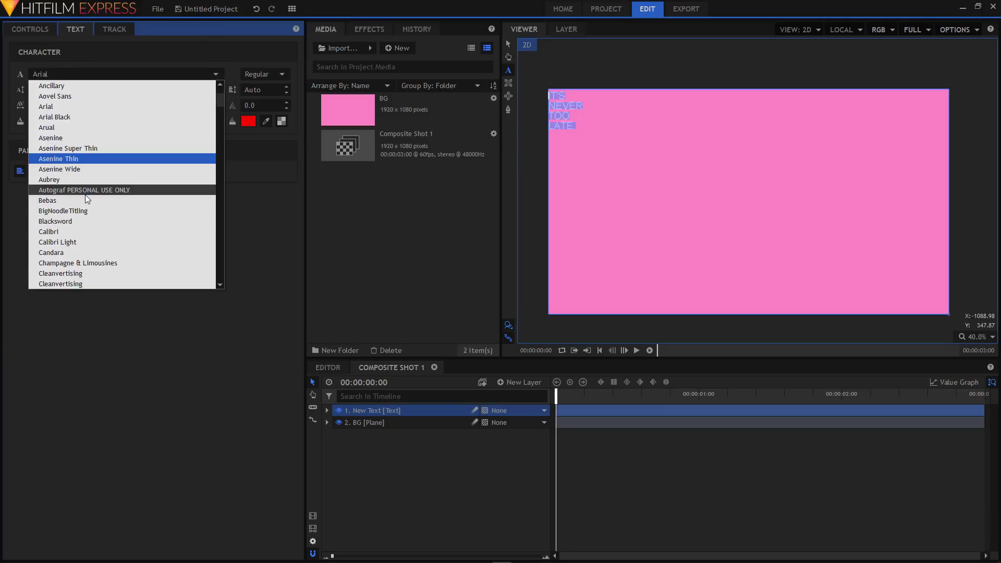
left_click(57, 200)
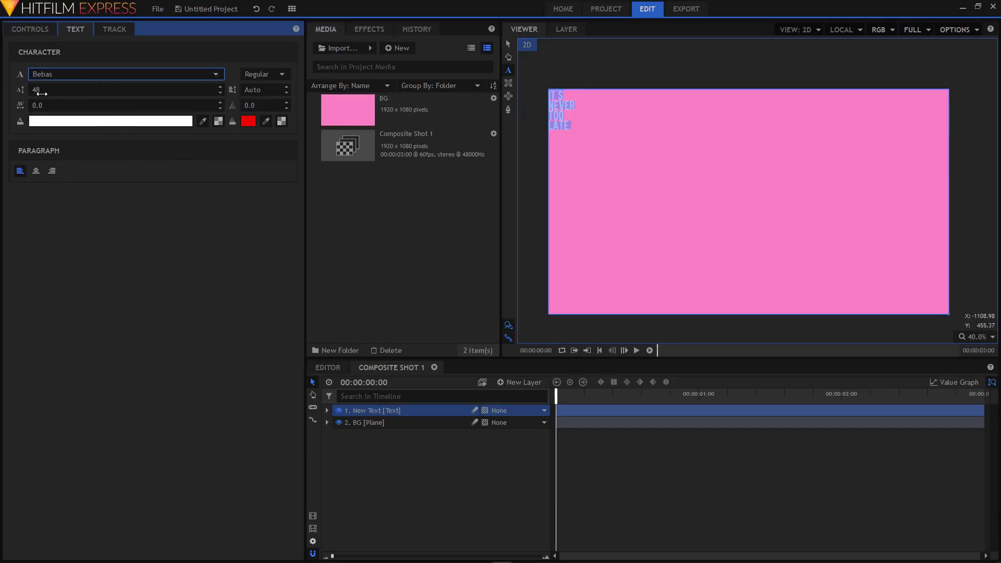
mouse_move(42, 93)
left_mouse_down()
mouse_move(89, 93)
mouse_move(37, 106)
left_mouse_up()
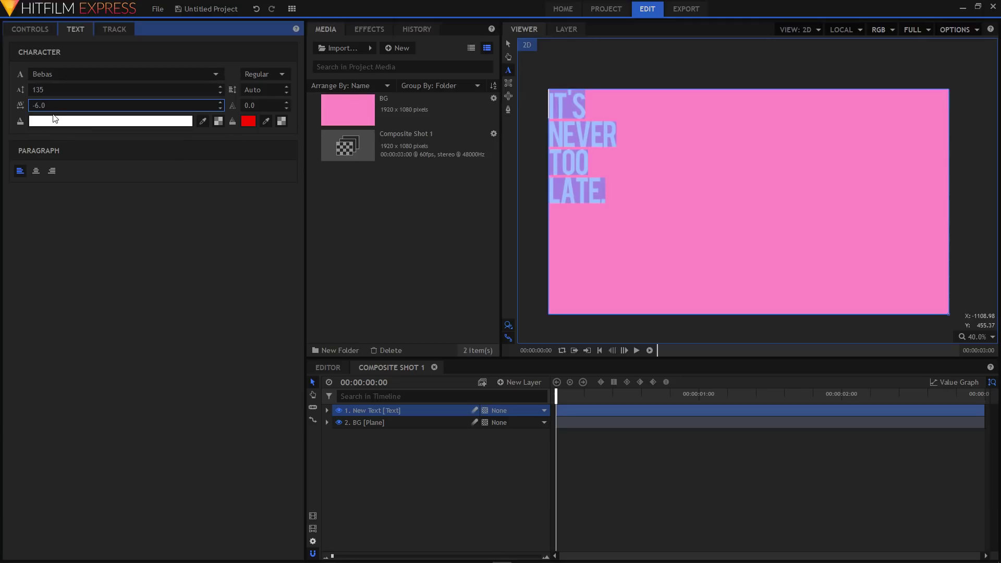
left_click(509, 45)
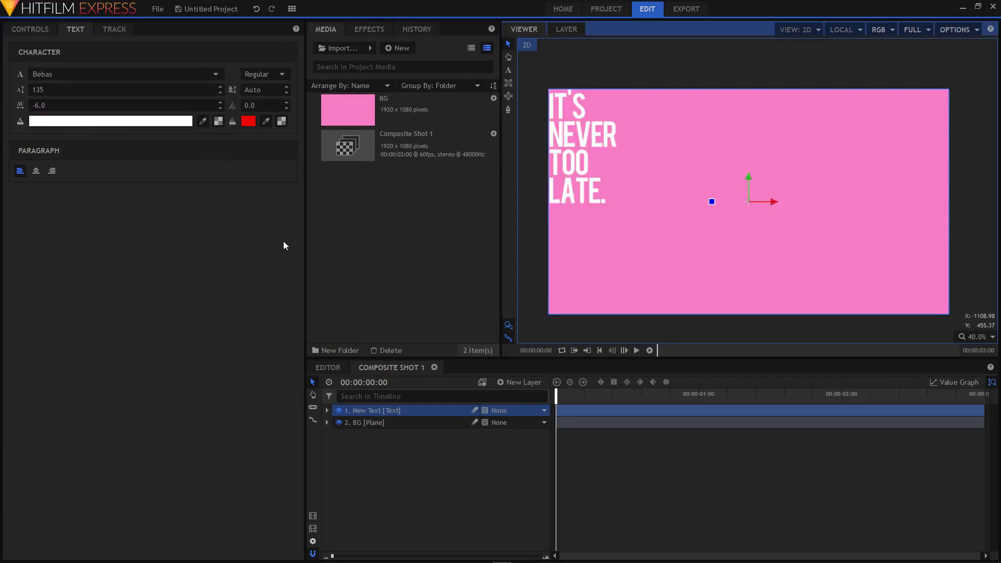
left_click(474, 439)
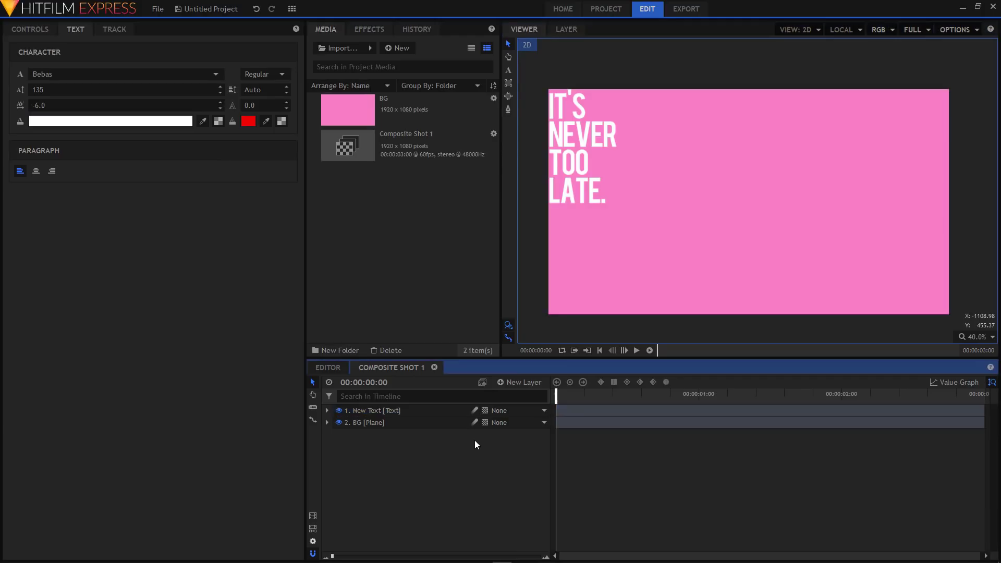
Step: Add a white plane layer named "text holder"
left_click(518, 383)
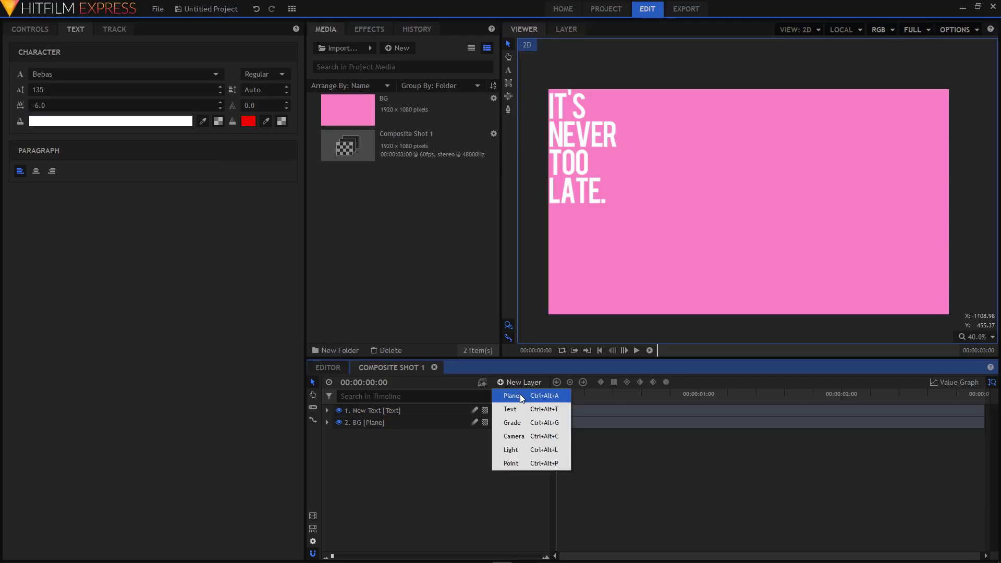
left_click(520, 394)
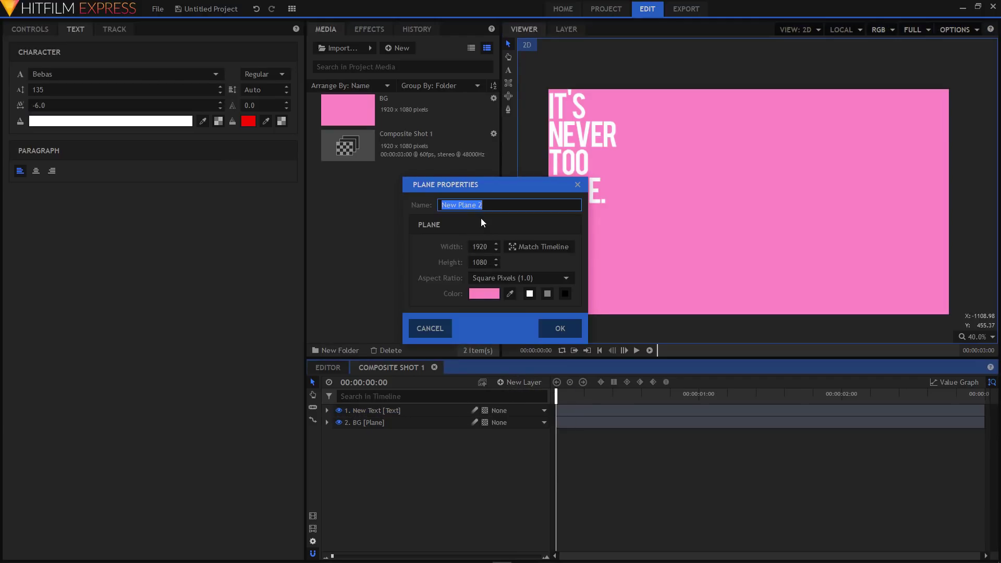
type("text holder")
left_click(529, 293)
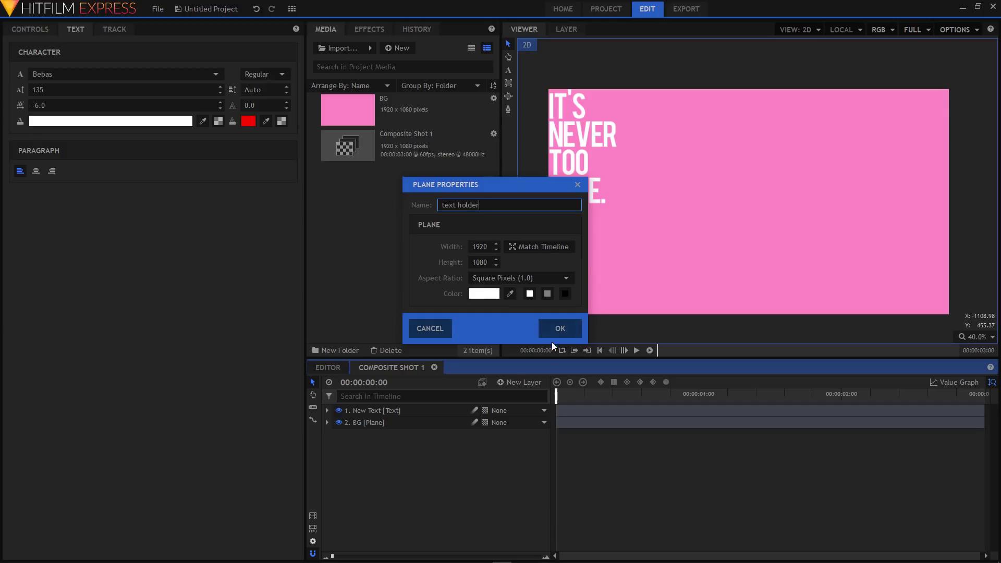
left_click(561, 332)
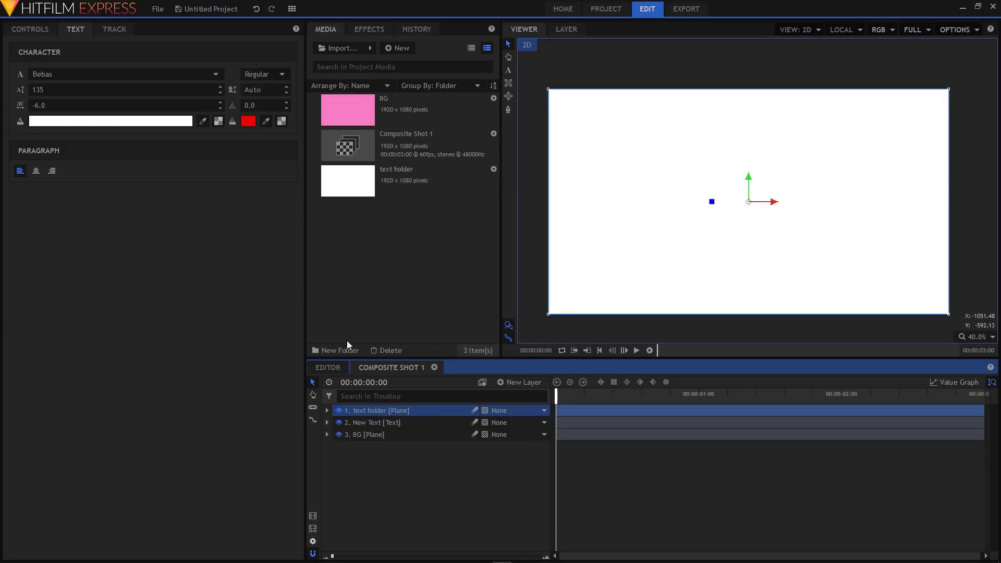
Step: Unlink the text holder plane's scale and set it to 30% horizontally and 65% vertically
left_click(327, 410)
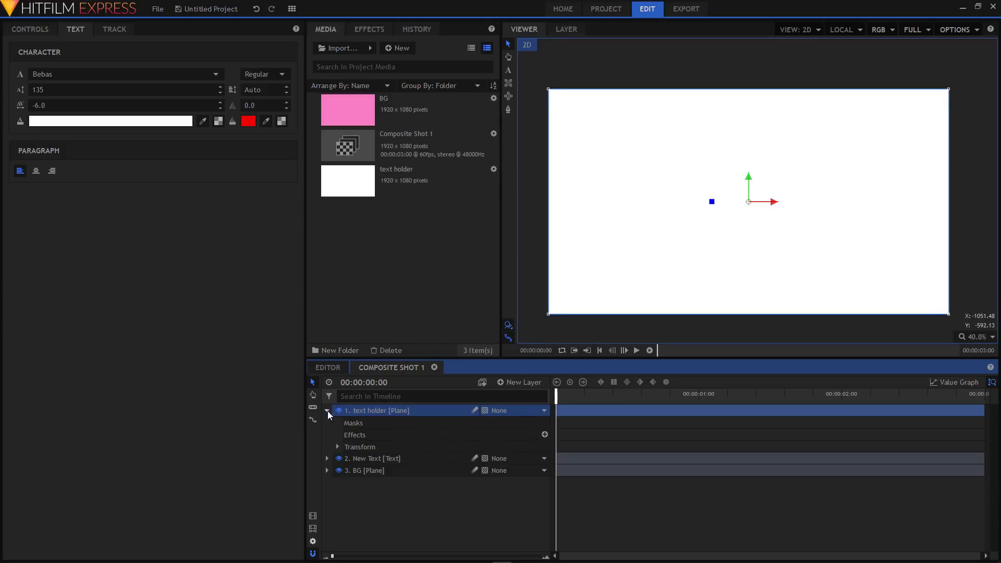
left_click(338, 445)
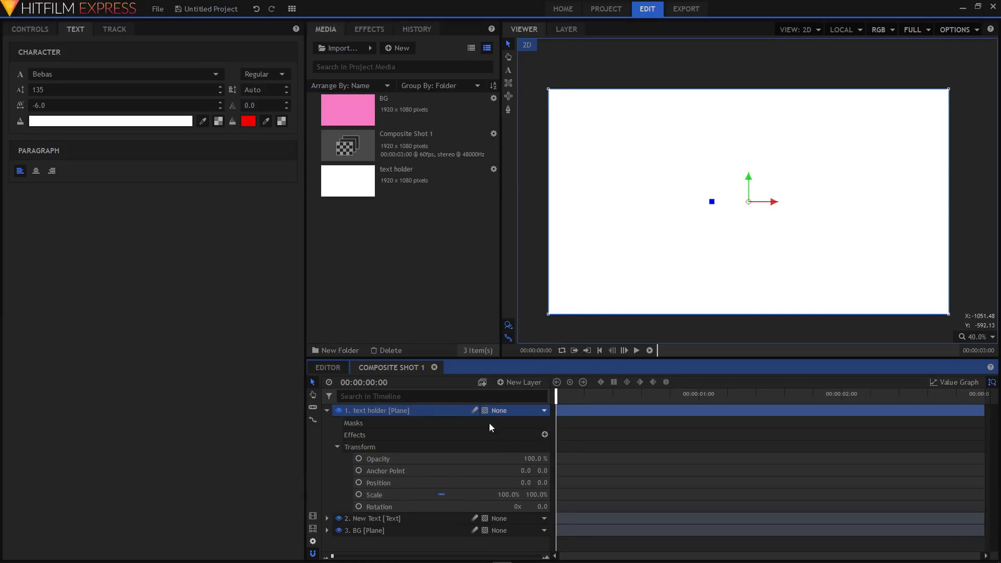
left_click(440, 495)
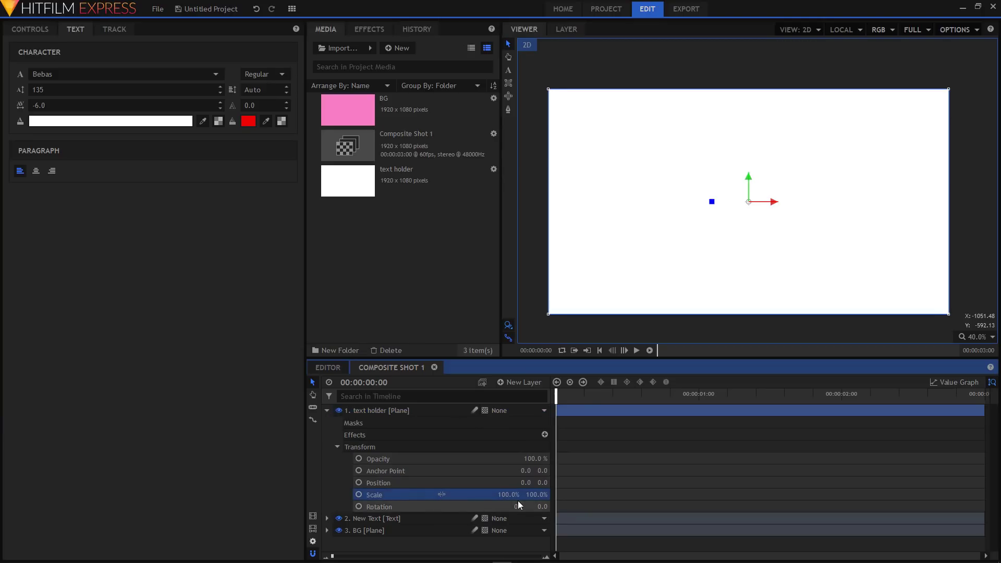
left_click_drag(441, 494, 404, 494)
left_click_drag(536, 494, 519, 495)
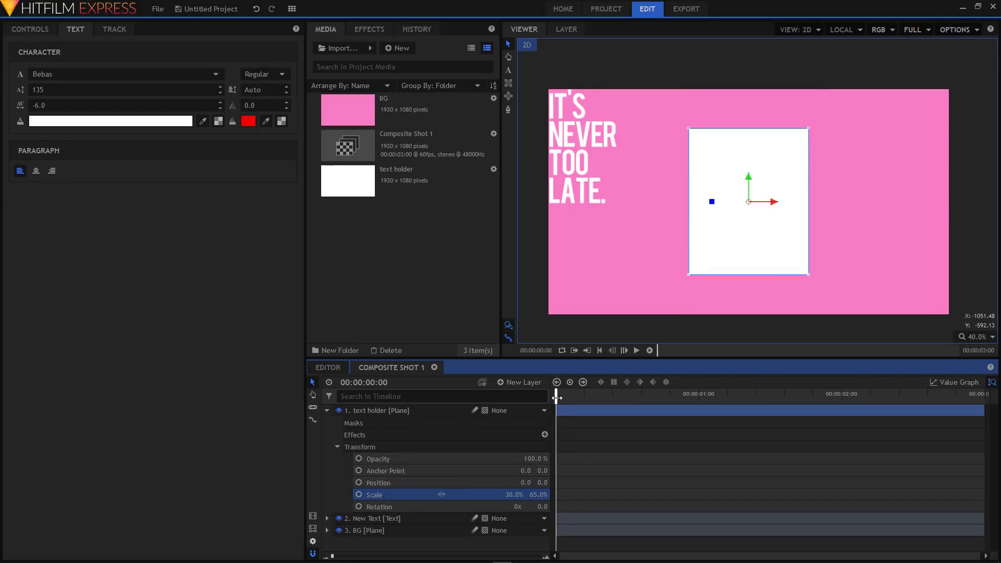
Step: Keyframe the text holder's scale at the start of the timeline with a horizontal value of 0%
left_click(358, 495)
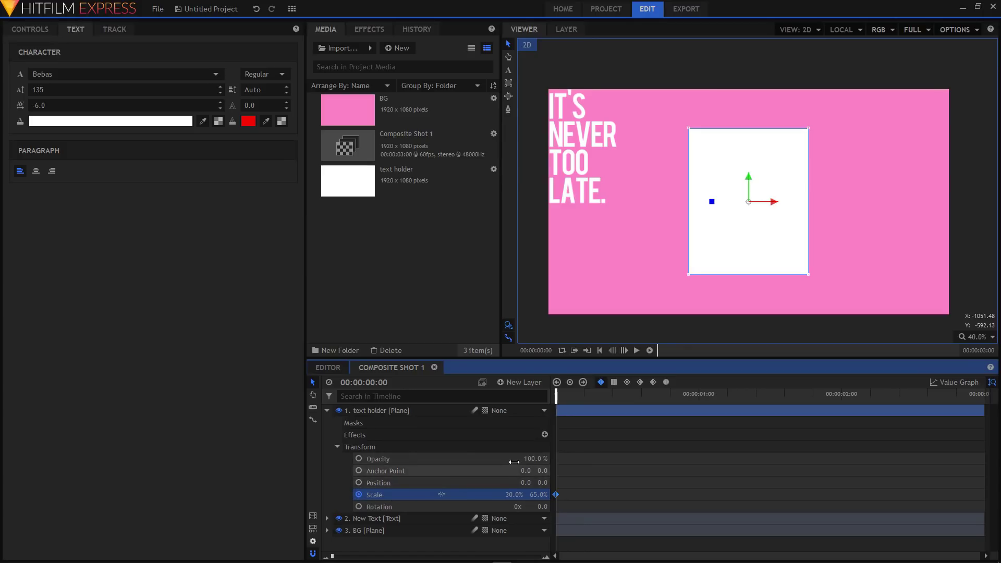
left_click(513, 494)
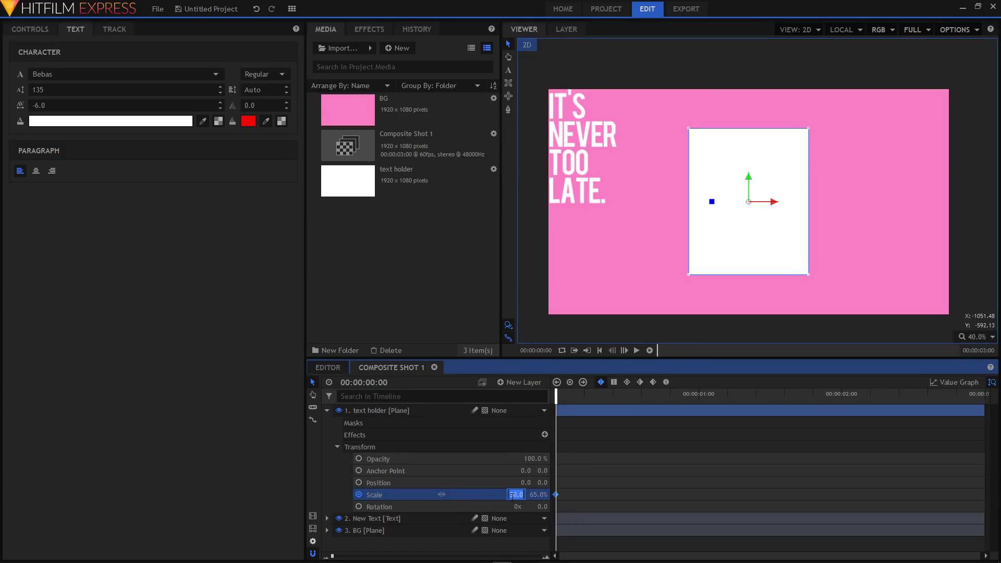
type("0")
key("Return")
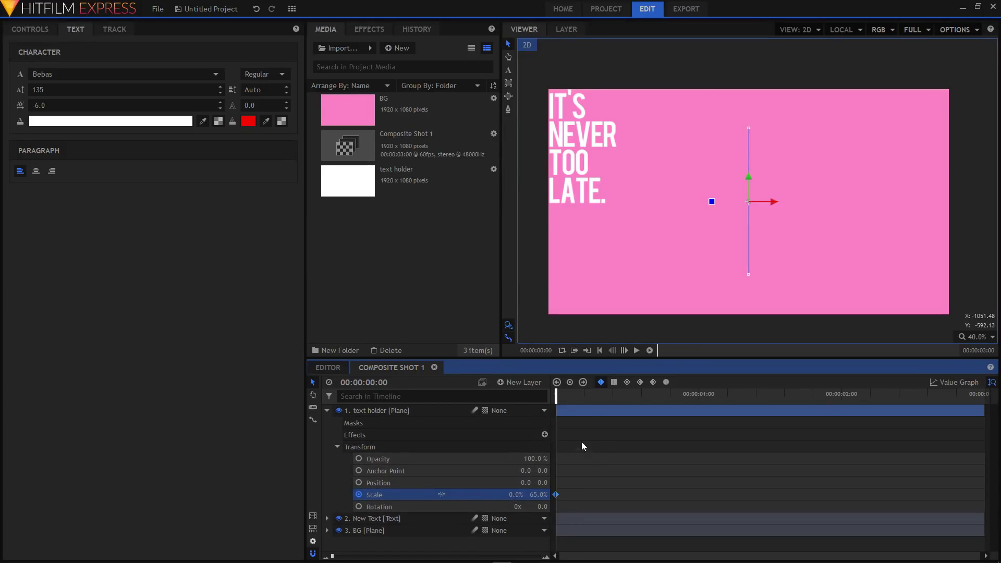
Step: Add a second scale keyframe at 00:00:01:00 with the text holder's horizontal scale set to 30%
left_click(583, 399)
left_click_drag(584, 399, 697, 407)
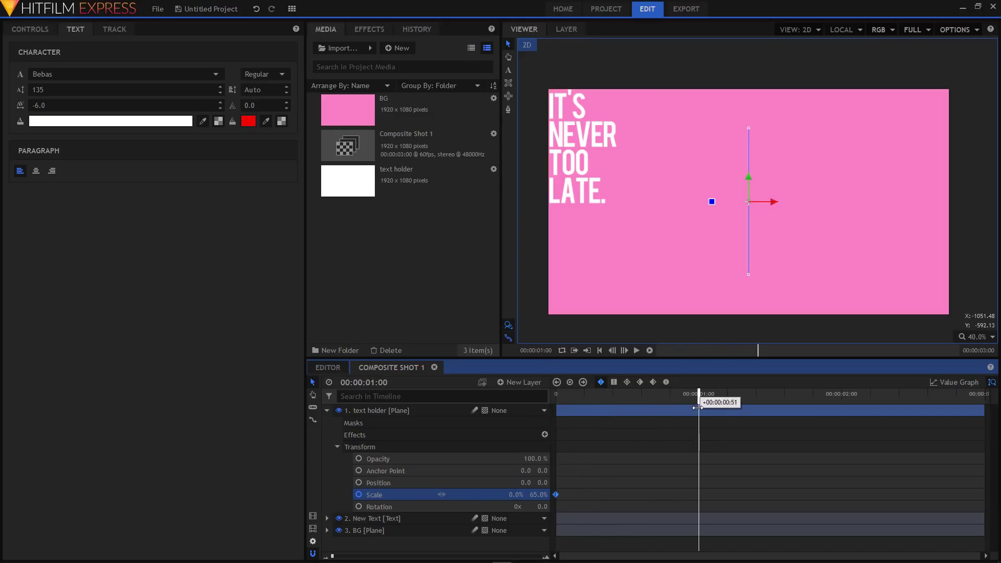
left_click(517, 494)
type("3")
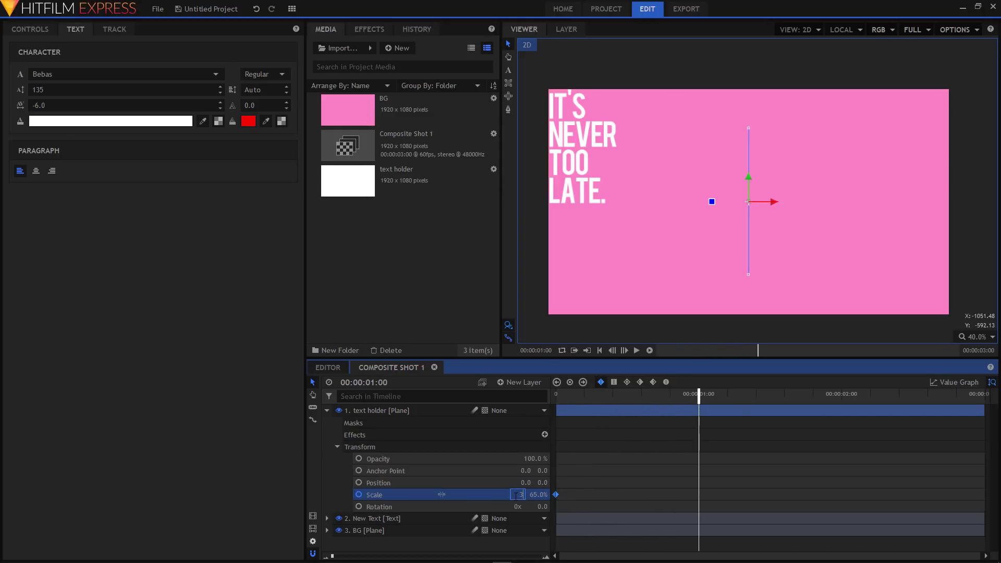
type("0")
key("Return")
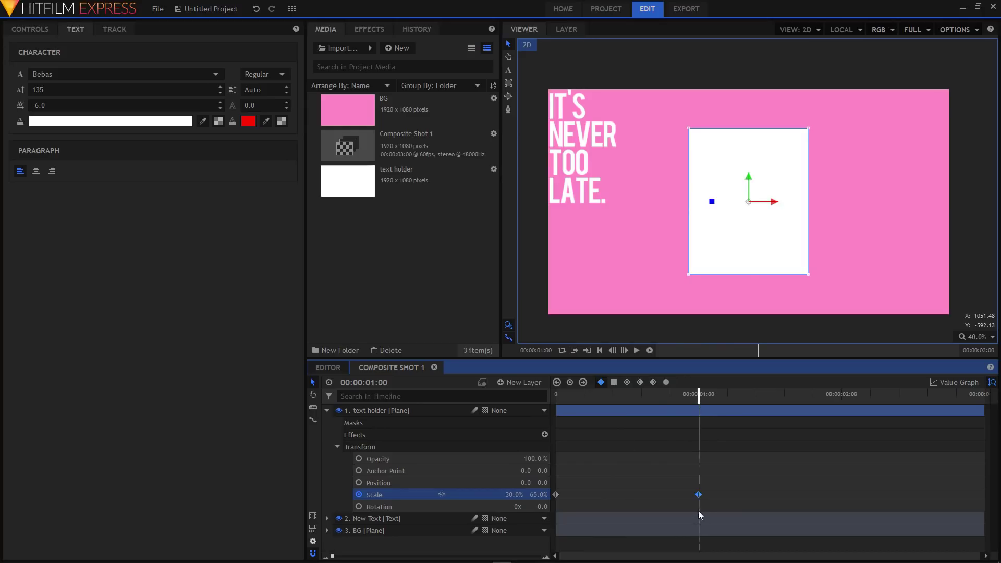
Step: Give both scale keyframes manual Bezier easing, stretch their curve handles horizontally across to the opposite keyframe, and preview the animation
left_click_drag(711, 488, 545, 497)
left_click(667, 382)
left_click(946, 385)
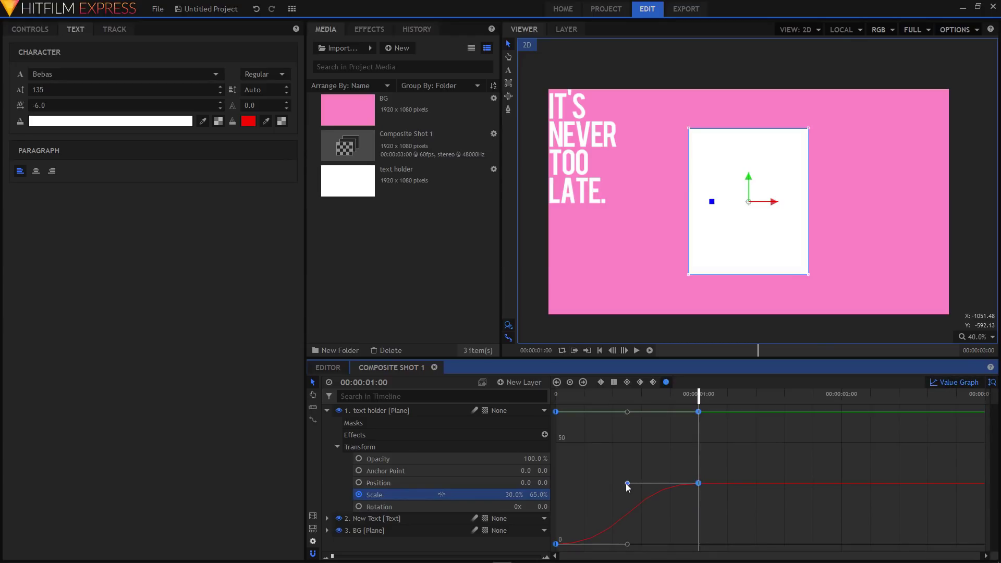
left_click_drag(618, 483, 524, 483)
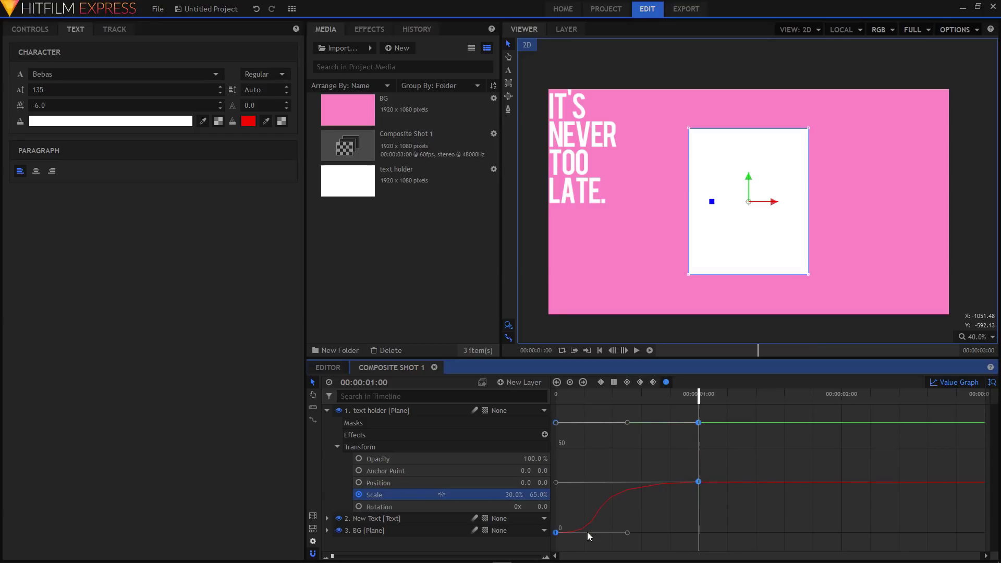
left_click_drag(627, 532, 705, 531)
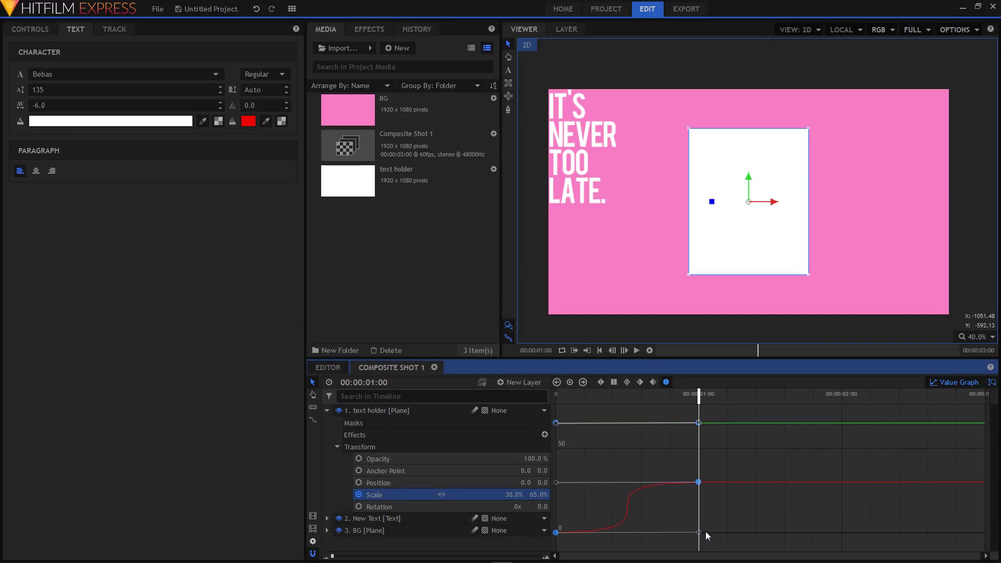
left_click(937, 383)
mouse_move(575, 397)
left_mouse_down()
mouse_move(552, 397)
mouse_move(641, 402)
mouse_move(586, 400)
left_mouse_up()
key("space")
key("space")
key("space")
key("space")
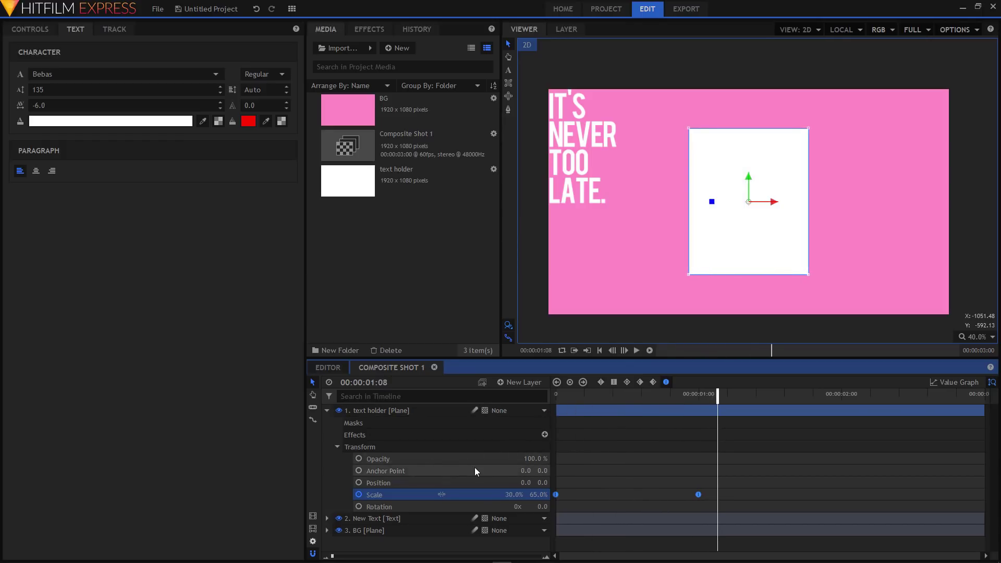
Step: Collapse the text holder layer and move the text layer above it in the layer stack
left_click(327, 411)
left_click(387, 422)
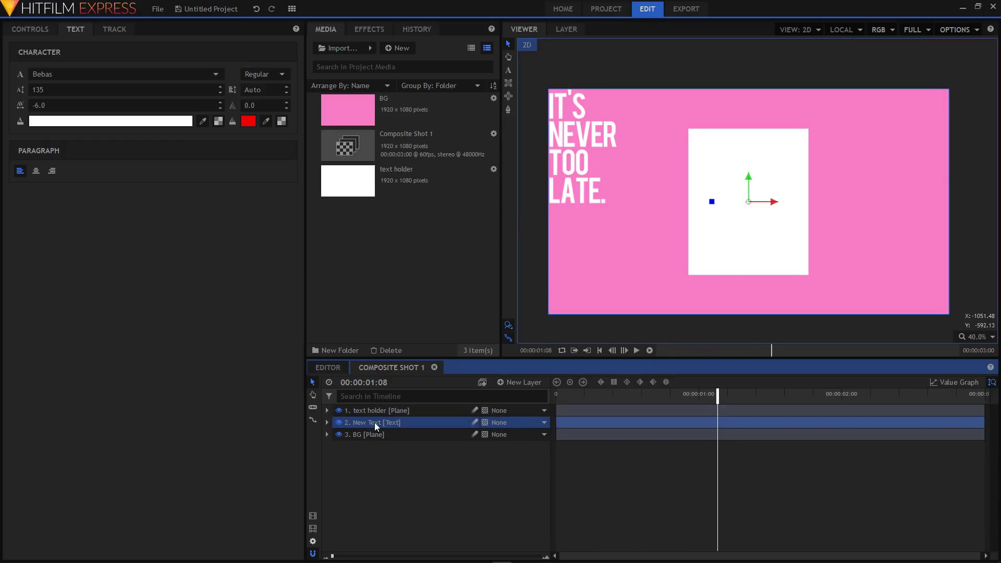
left_click_drag(375, 422, 365, 408)
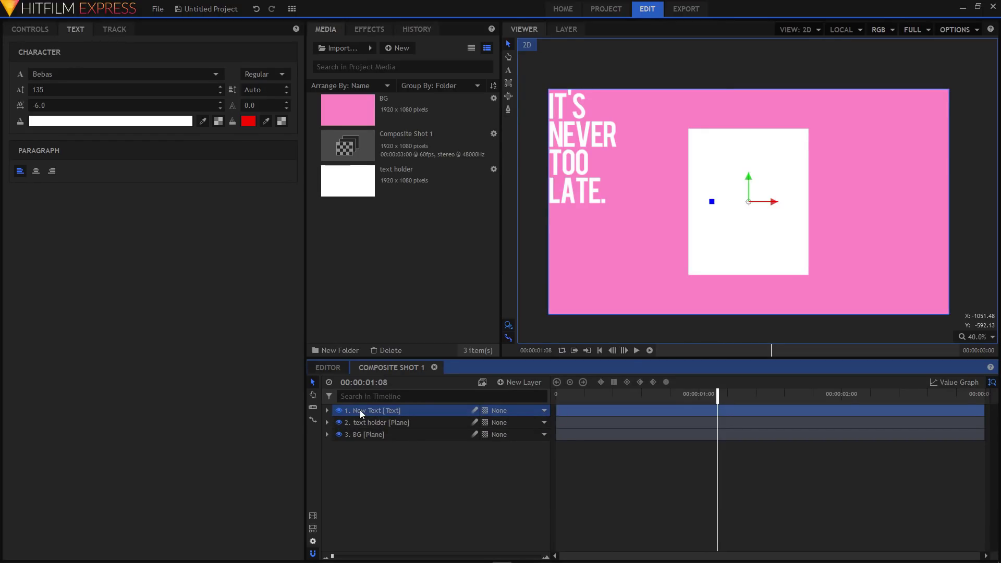
Step: Change the colour of the "IT'S NEVER TOO LATE." text to black (#000000)
left_click(508, 70)
double_click(547, 132)
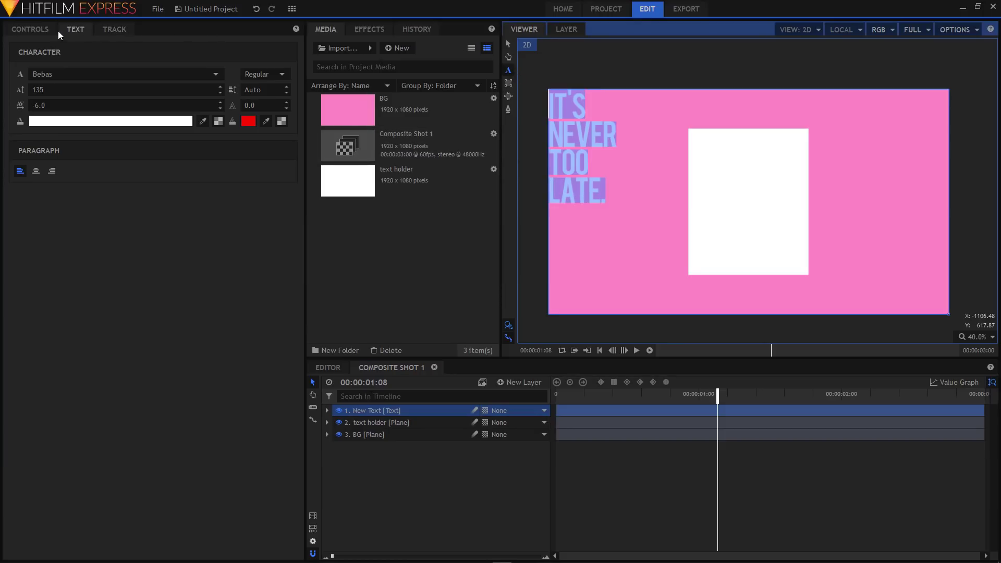
left_click(62, 125)
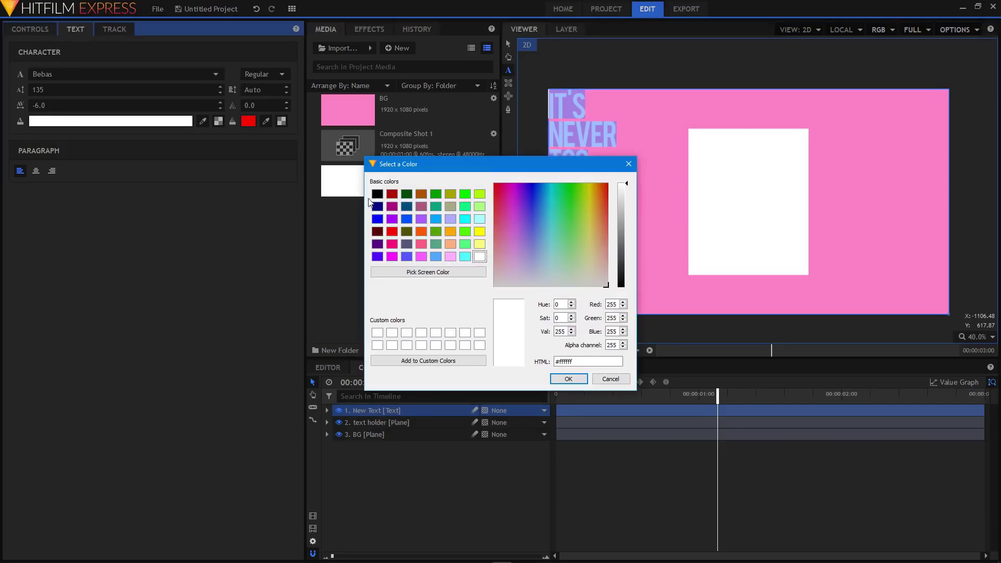
left_click(377, 195)
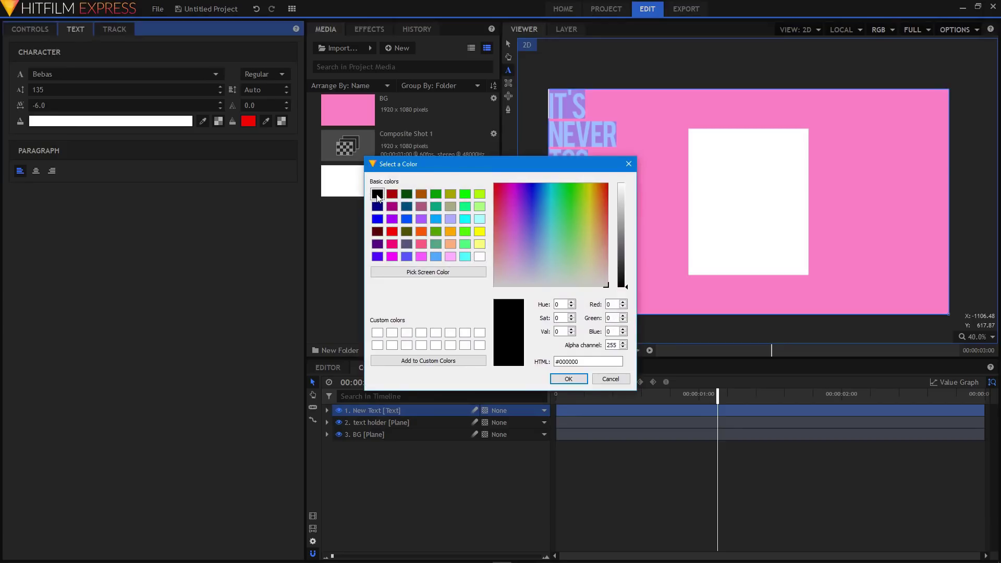
left_click(573, 379)
left_click(590, 463)
Step: Reposition the text layer to 330 horizontally and -257 vertically, placing it beside the white holder
left_click_drag(582, 395, 702, 395)
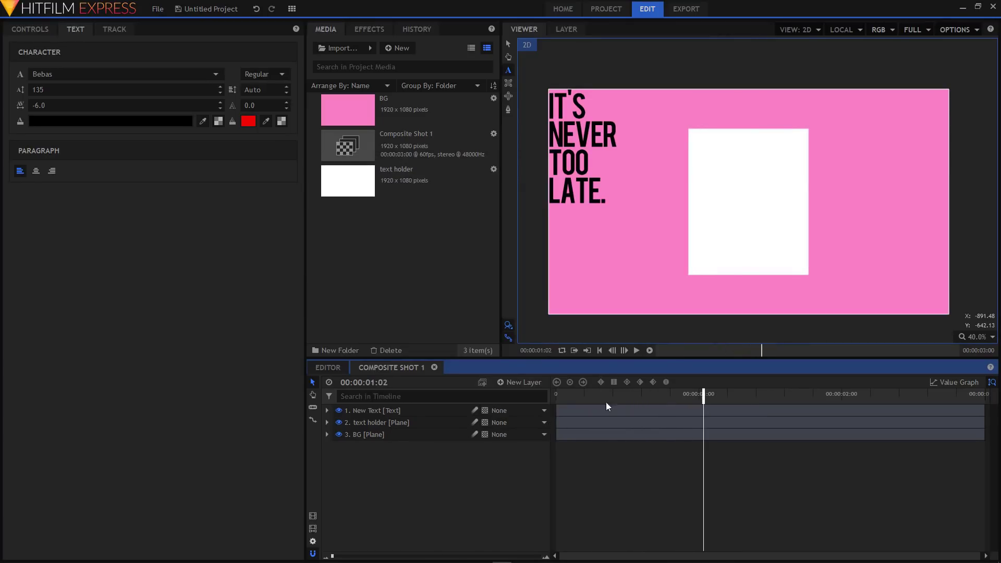
left_click(325, 410)
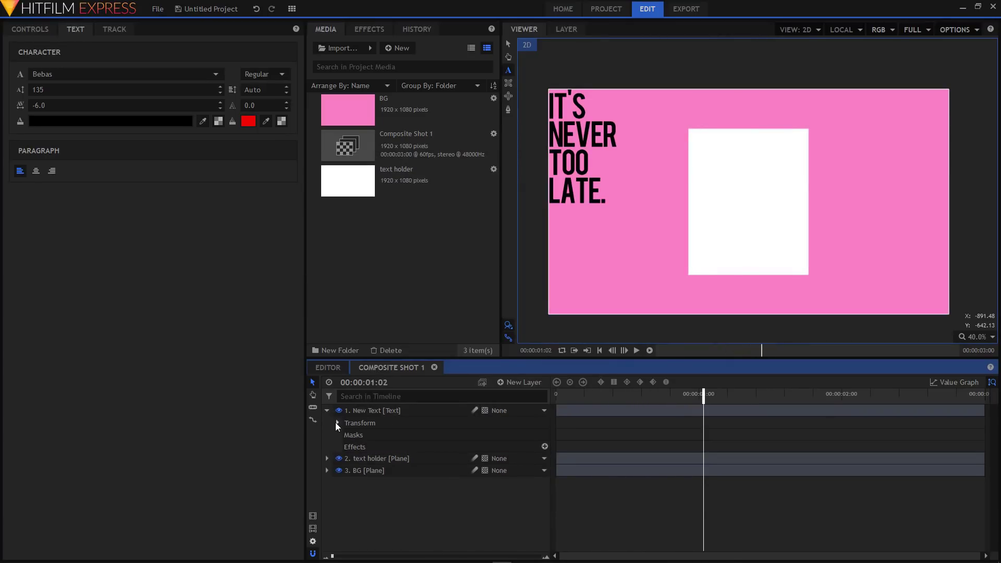
left_click(336, 422)
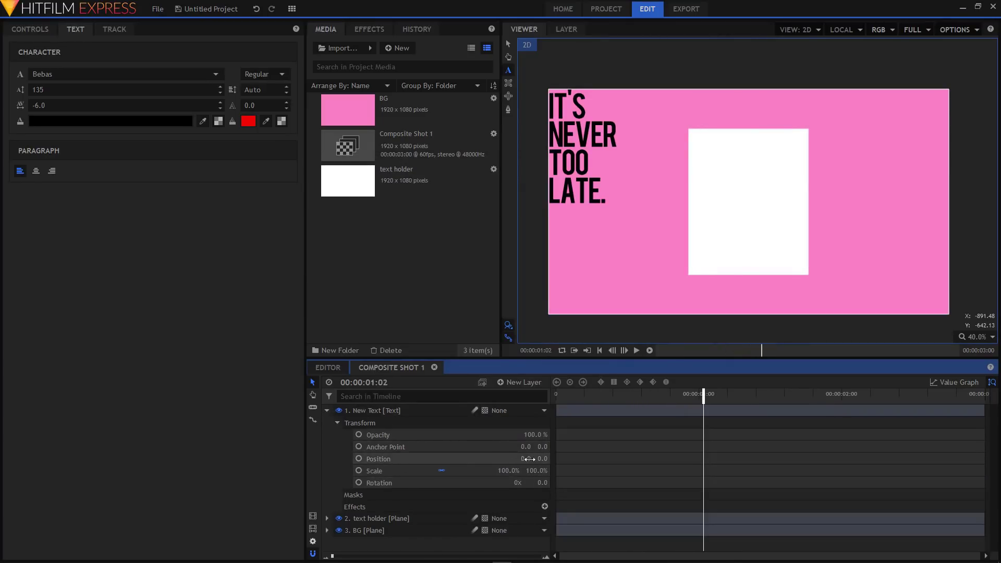
left_click_drag(529, 458, 441, 459)
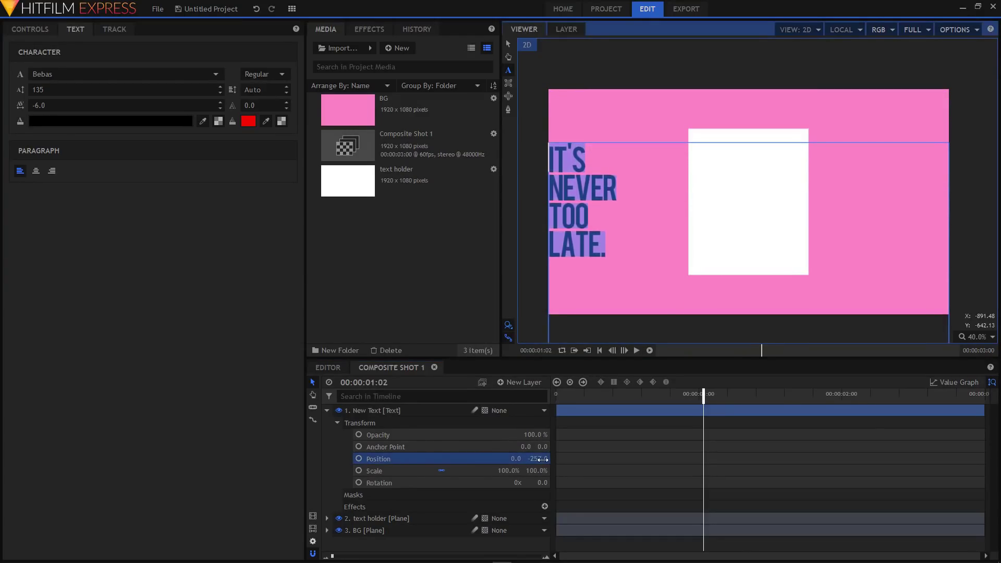
left_click_drag(516, 459, 620, 459)
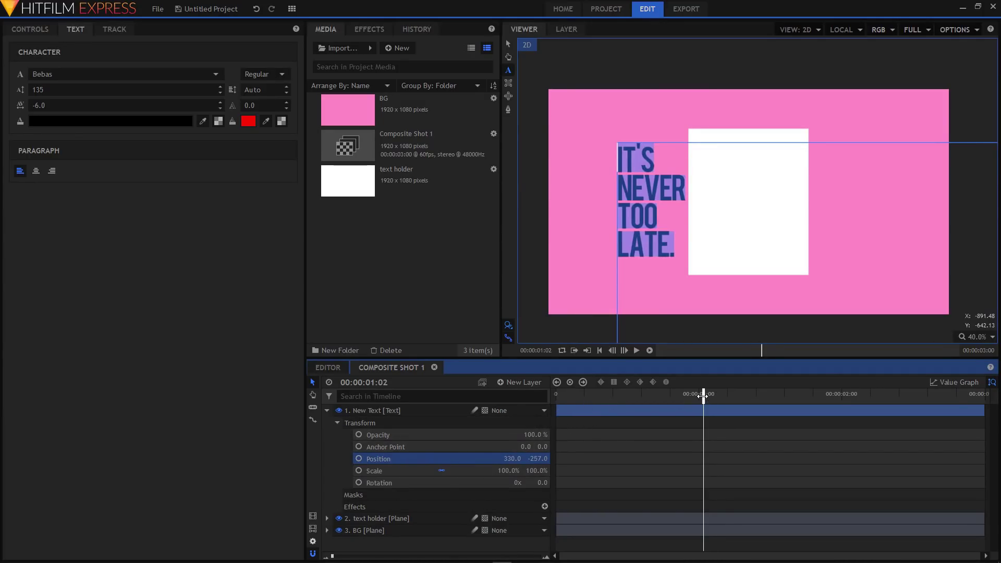
Step: Keyframe the text's position at the timeline start and at 00:00:01:00, with a horizontal value of 713 at the second keyframe
mouse_move(702, 396)
left_mouse_down()
mouse_move(555, 396)
mouse_move(698, 396)
left_mouse_up()
left_click(358, 458)
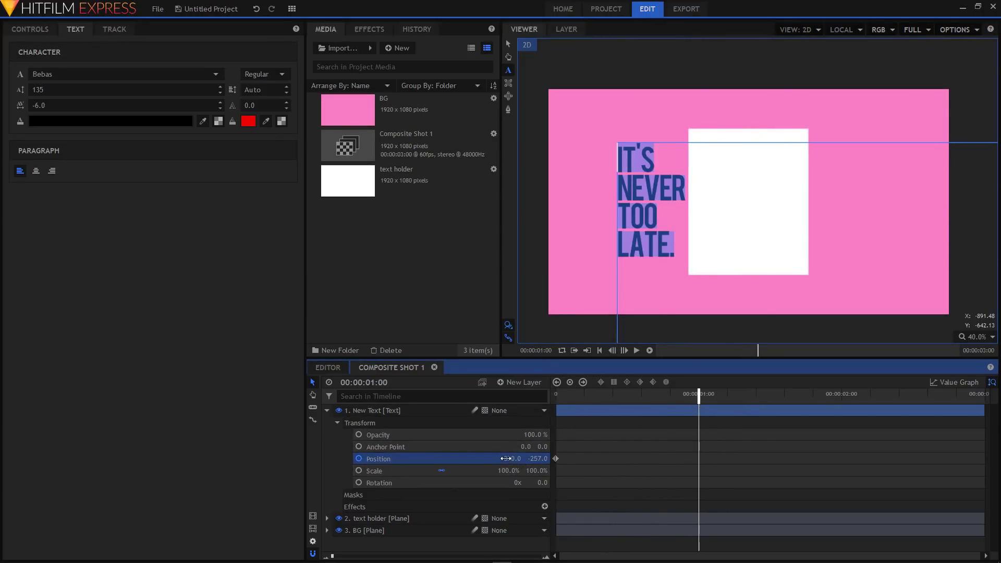
left_click_drag(507, 459, 706, 459)
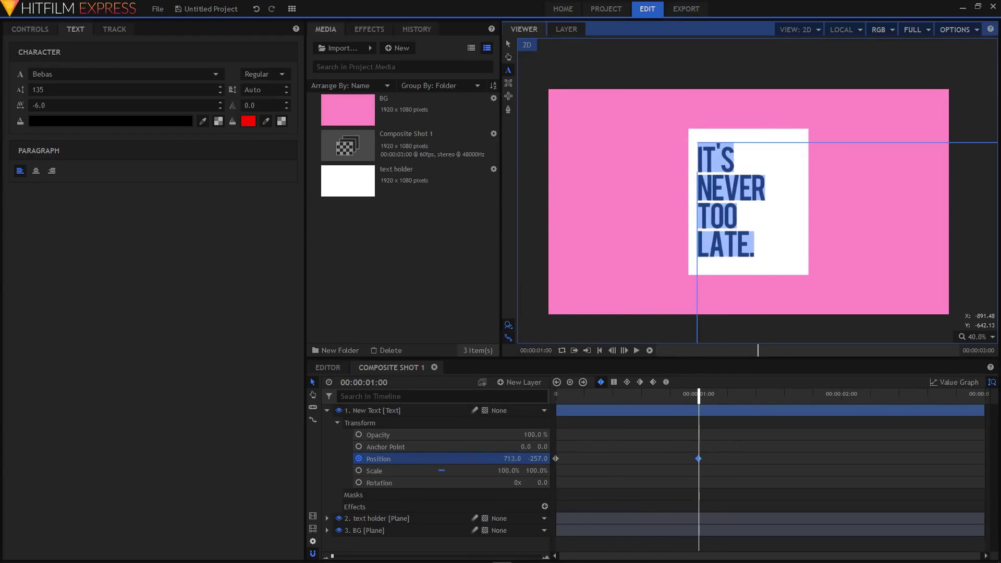
Step: Give both text position keyframes manual Bezier easing, stretch their curve handles horizontally to the opposite keyframe, and preview the animation
left_click_drag(724, 449, 550, 463)
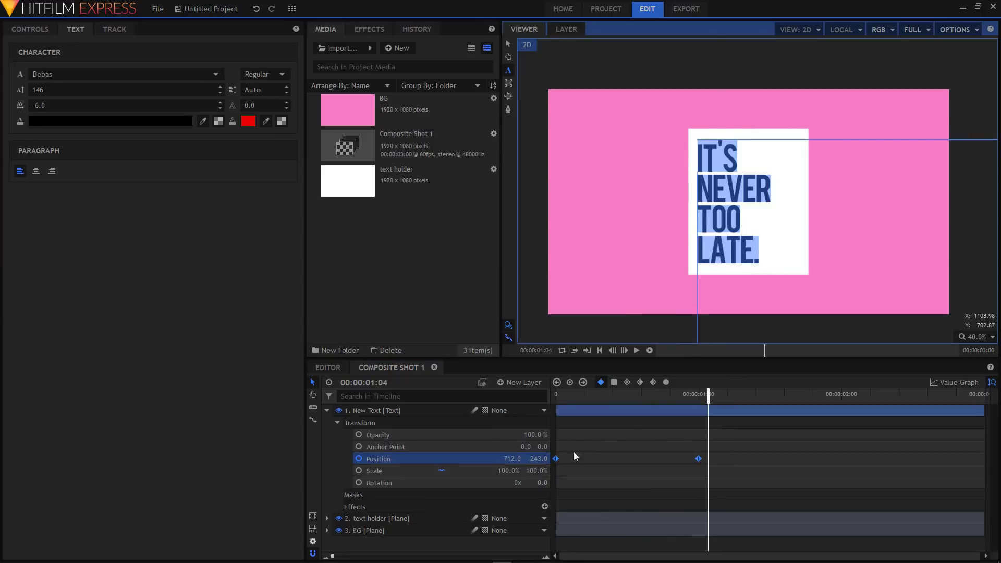
left_click(666, 384)
left_click(944, 383)
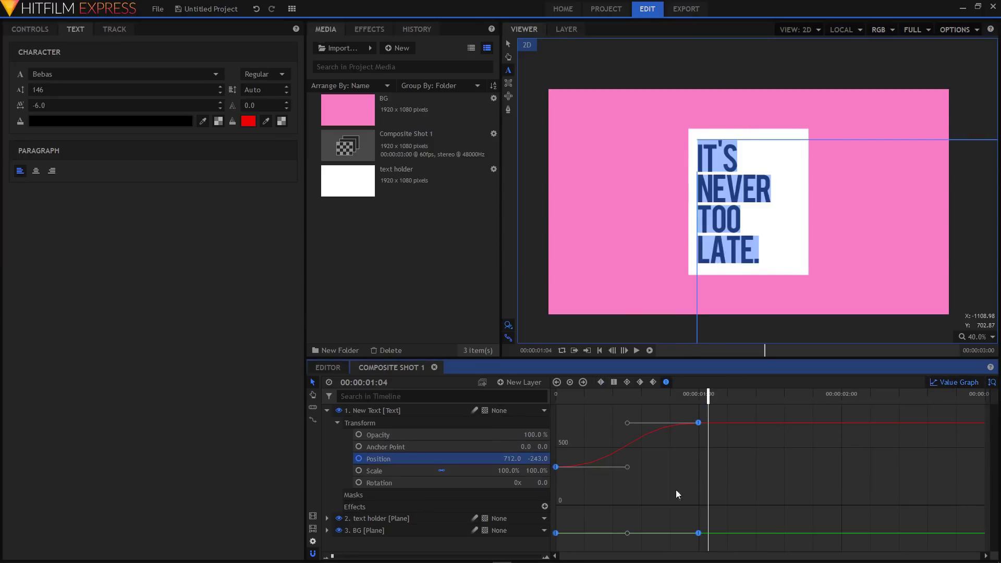
left_click_drag(628, 423, 532, 423)
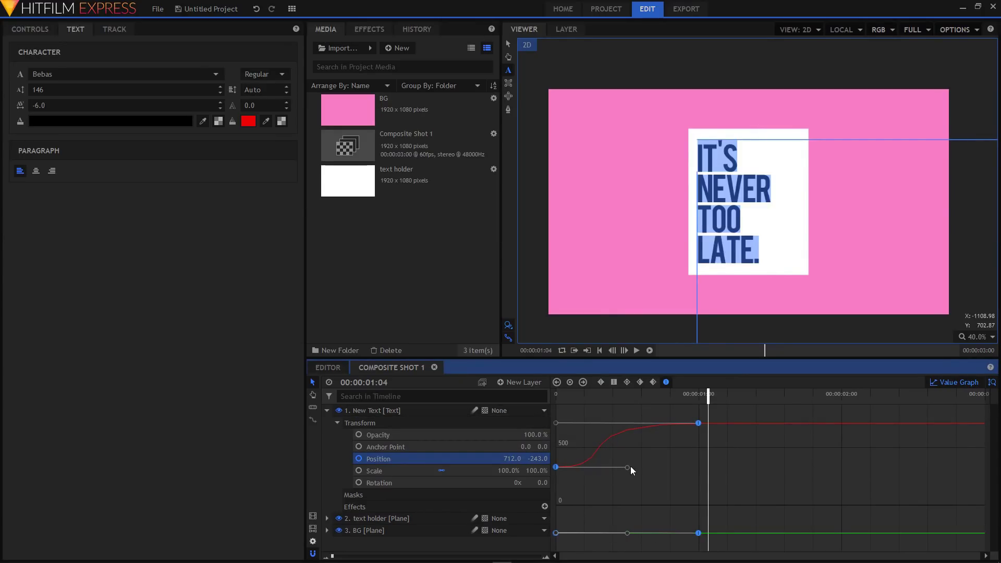
left_click_drag(627, 466, 705, 472)
left_click(937, 384)
left_click(327, 411)
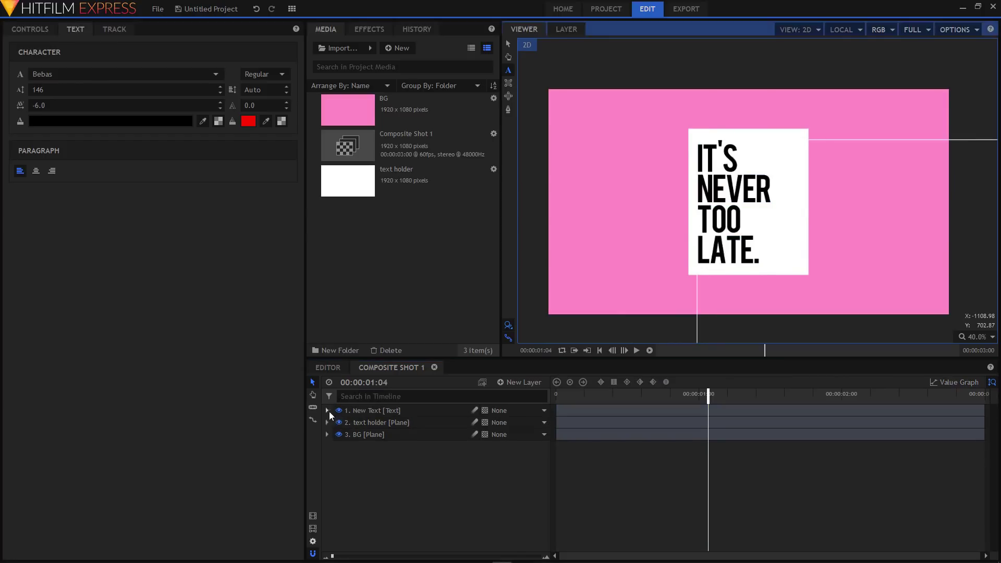
left_click(561, 403)
key("space")
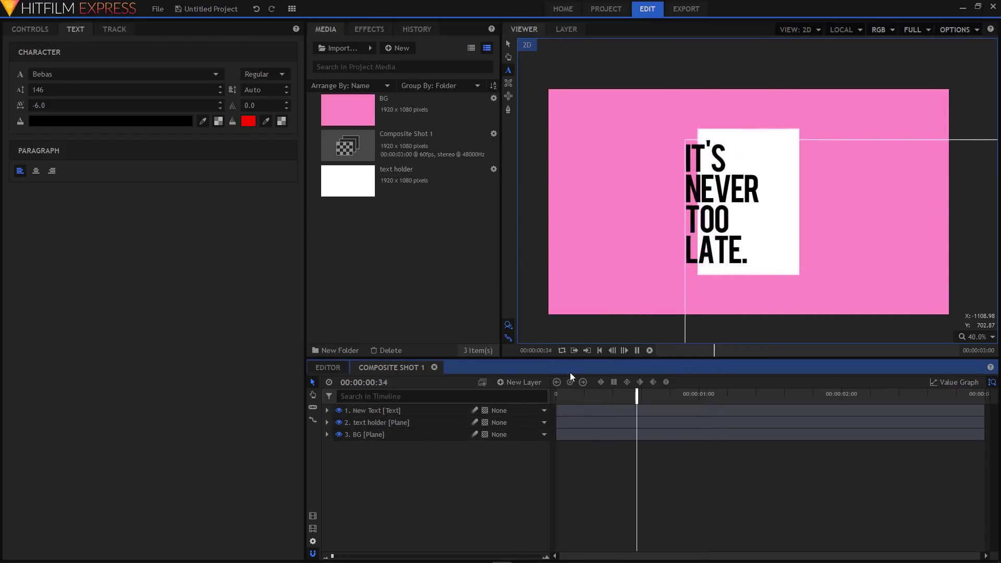
left_click_drag(581, 399, 667, 399)
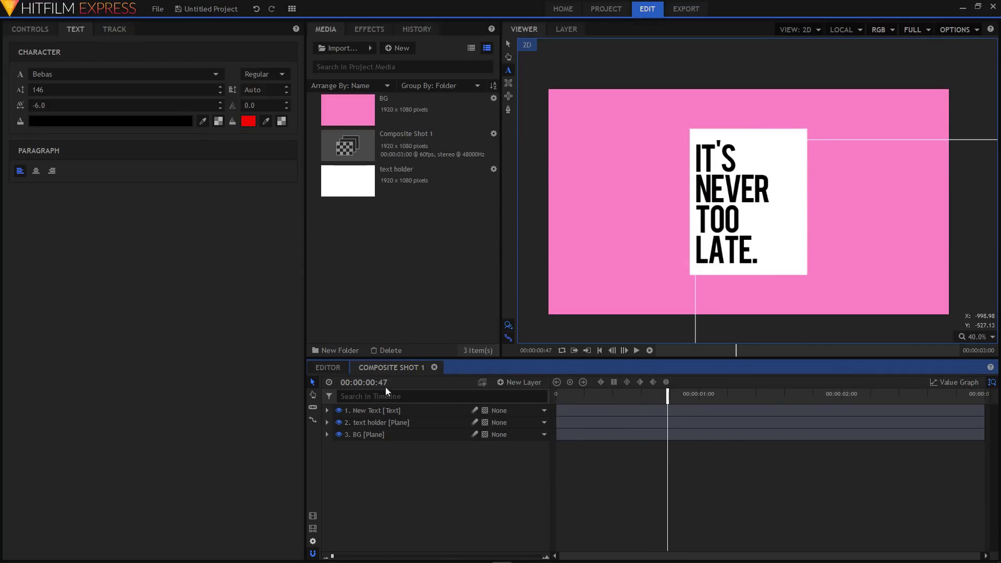
left_click(366, 422)
left_click(338, 422)
left_click(338, 423)
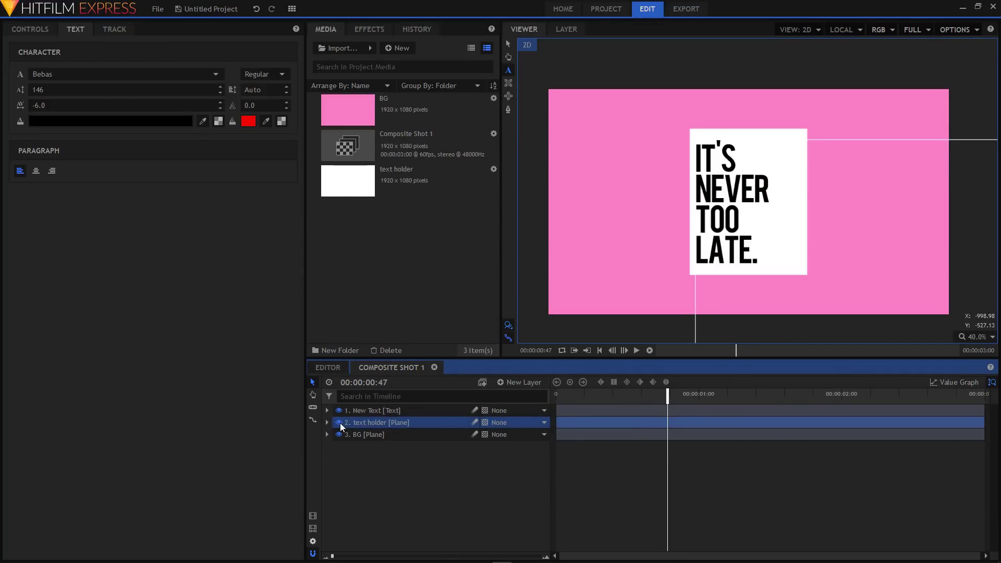
left_click(386, 455)
Step: Check the partly opened text holder at frame 21 and remove its Drop Shadow effect
left_click_drag(598, 402, 577, 400)
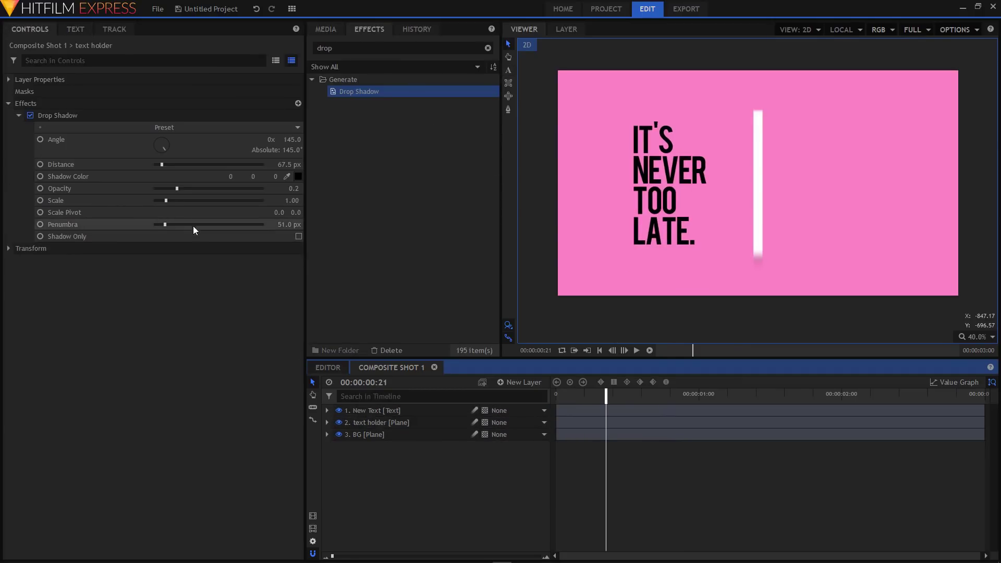
left_click(76, 119)
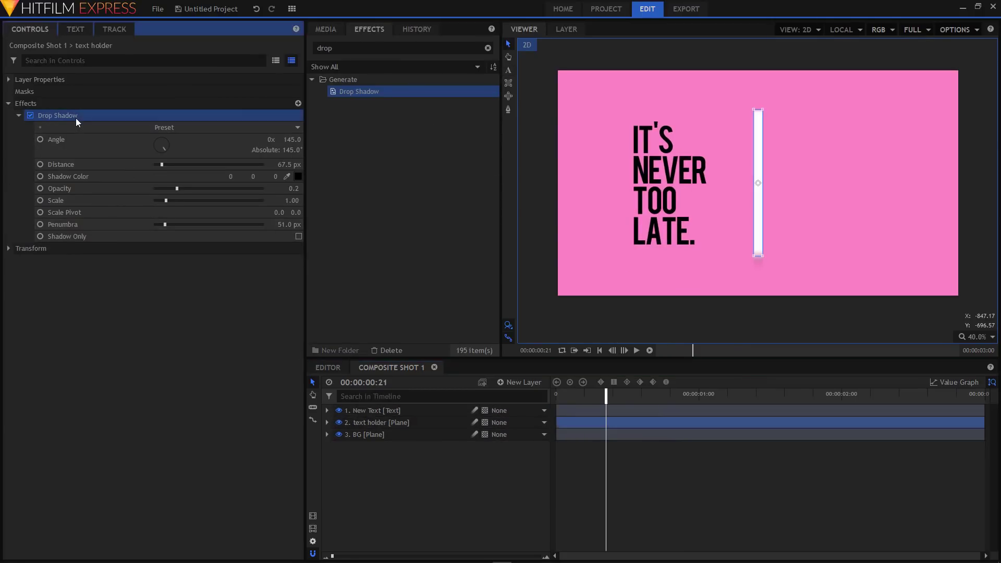
key("Delete")
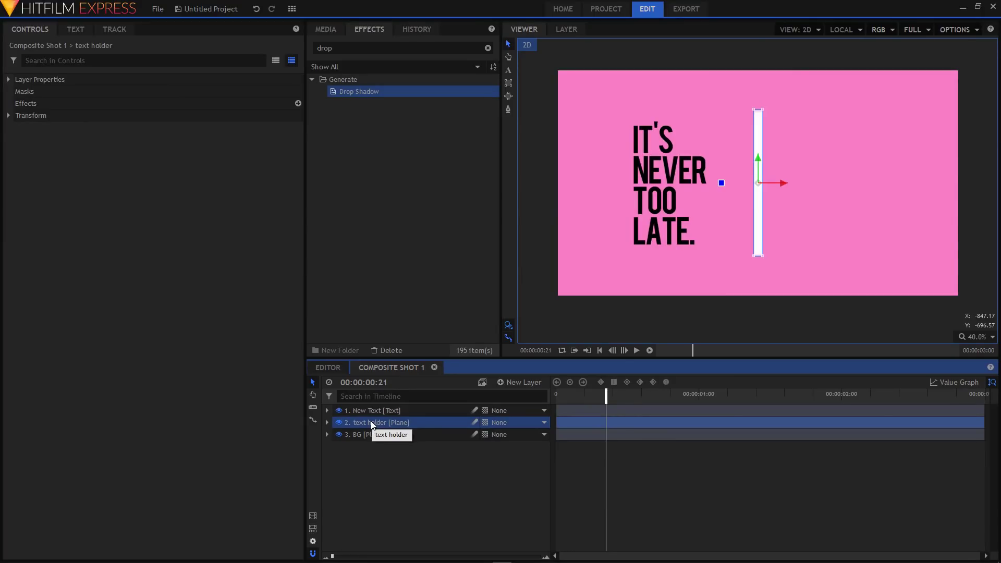
Step: Duplicate the text holder layer and rename the lower copy "drop shadow"
key("ctrl+d")
left_click(372, 434)
right_click(372, 433)
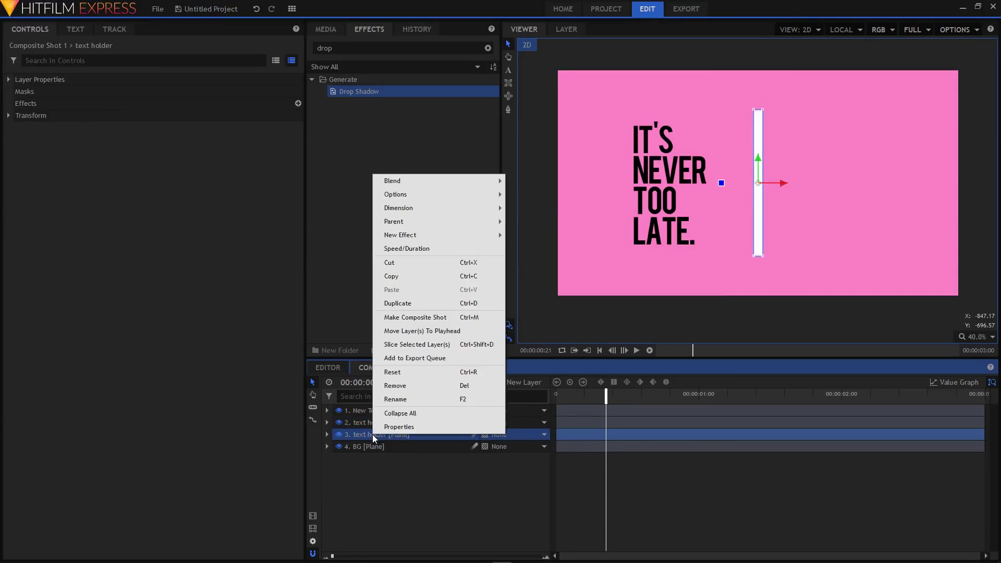
left_click(391, 398)
type("drop shadow")
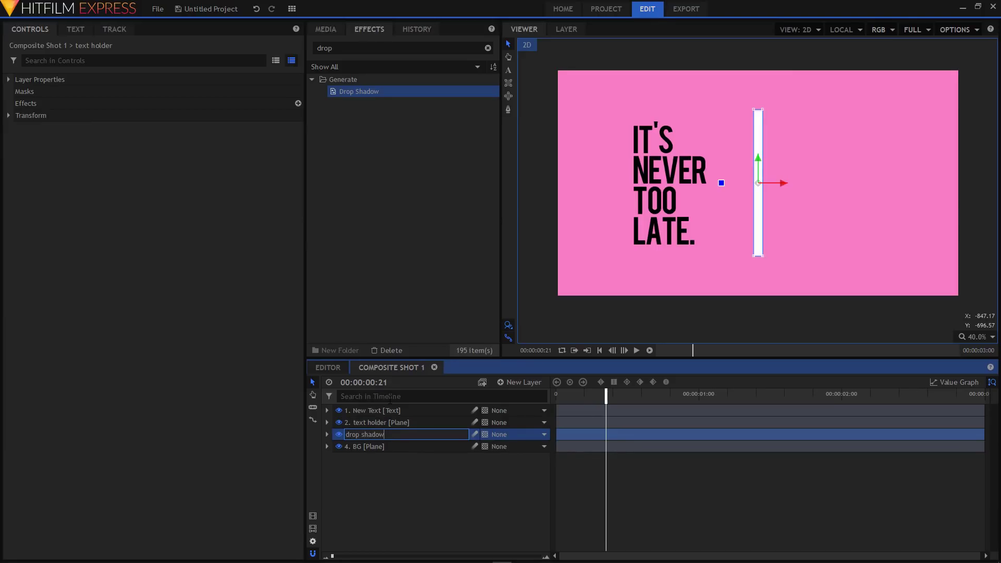
key("Return")
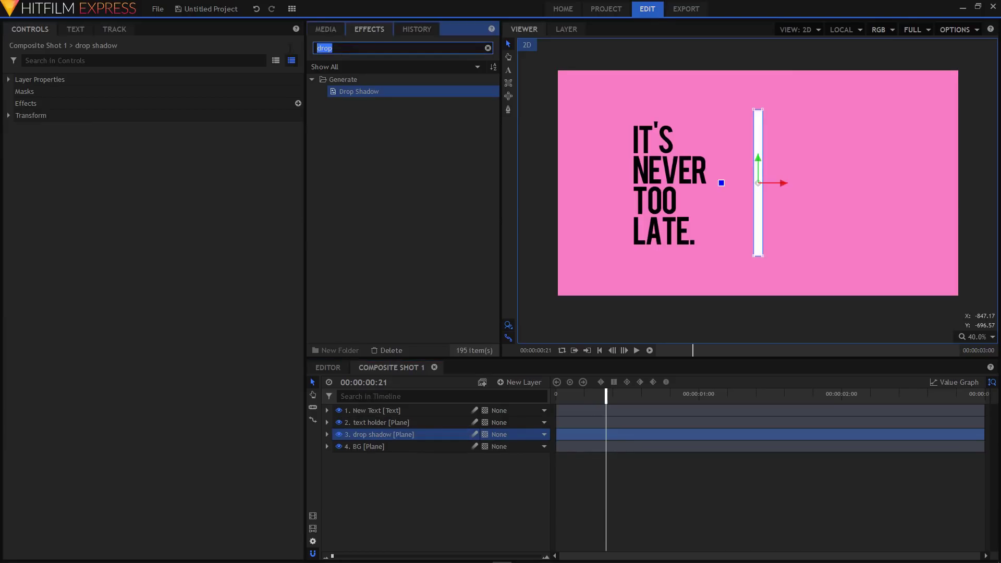
Step: Apply a Fill Color effect to the drop shadow layer with a black colour and a 100% blend amount
type("fill")
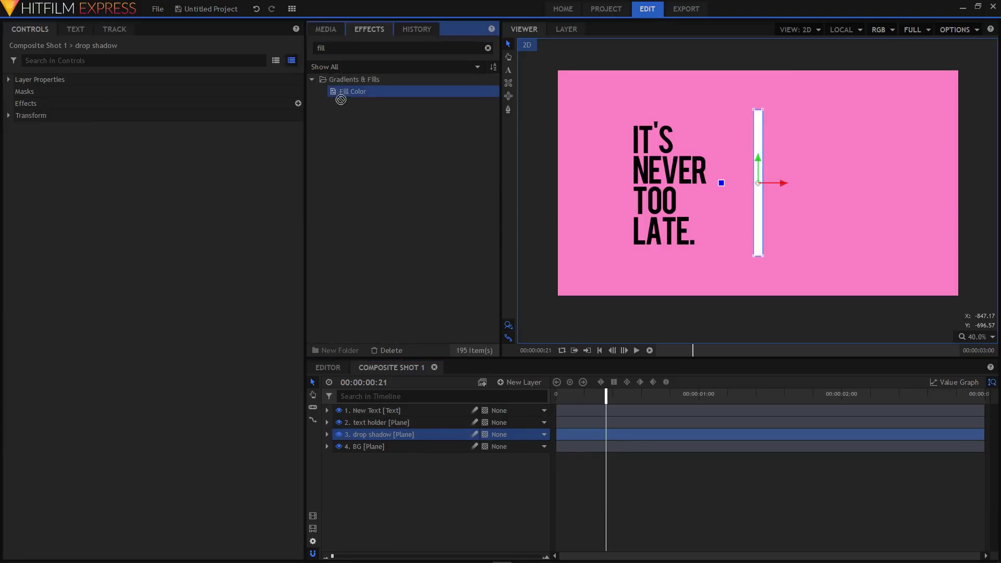
left_click_drag(338, 95, 382, 435)
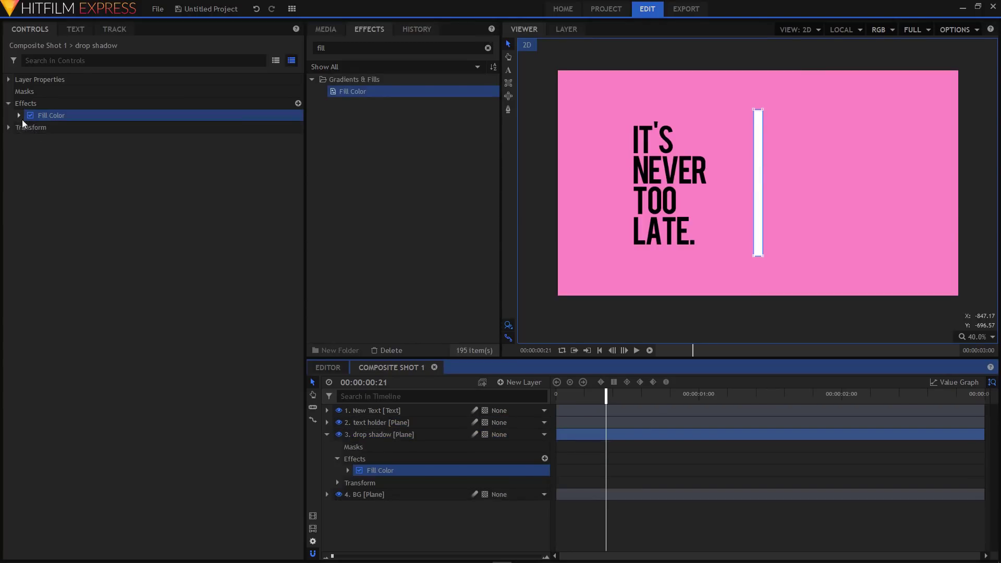
left_click(19, 115)
left_click(297, 127)
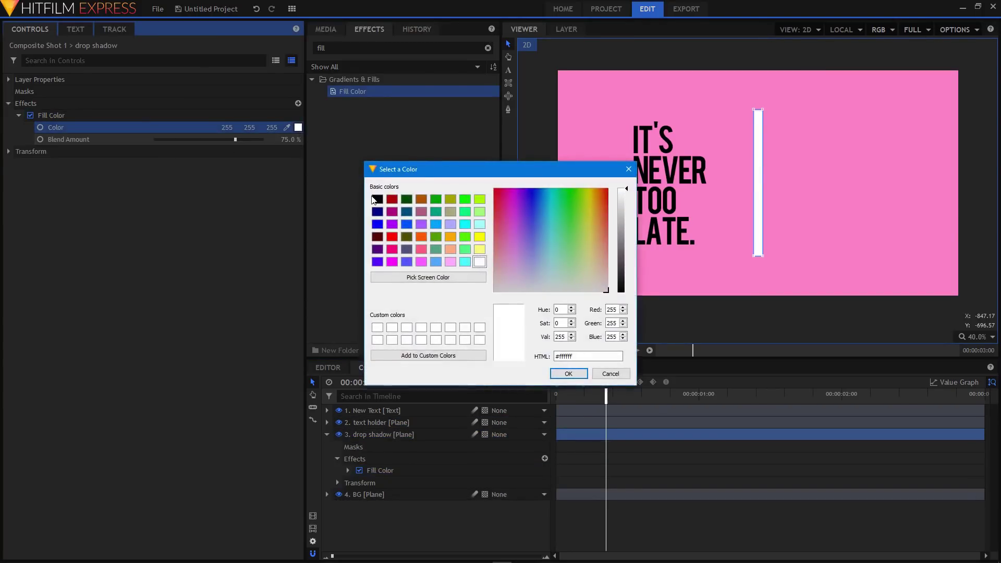
left_click(376, 199)
left_click(568, 374)
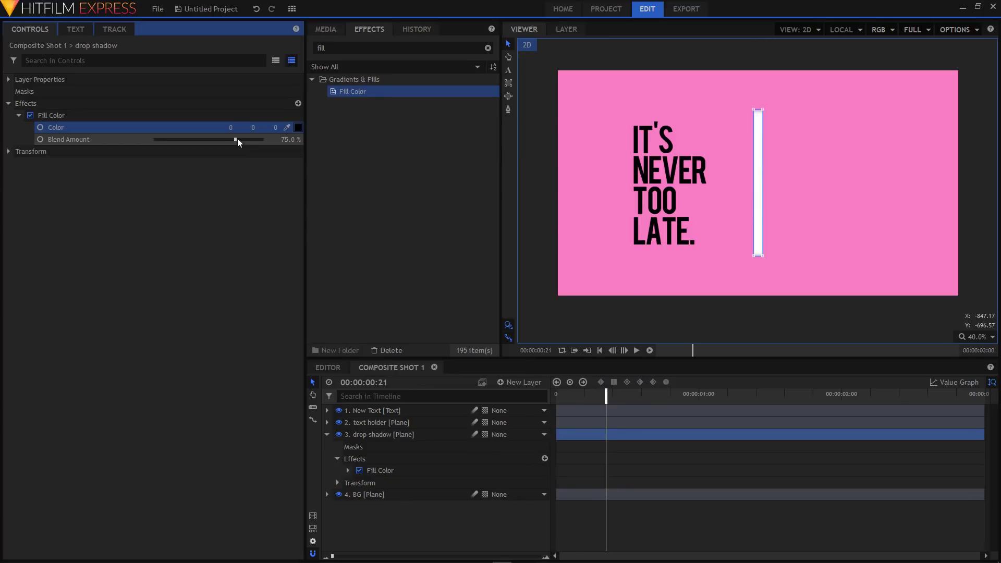
left_click_drag(235, 140, 290, 148)
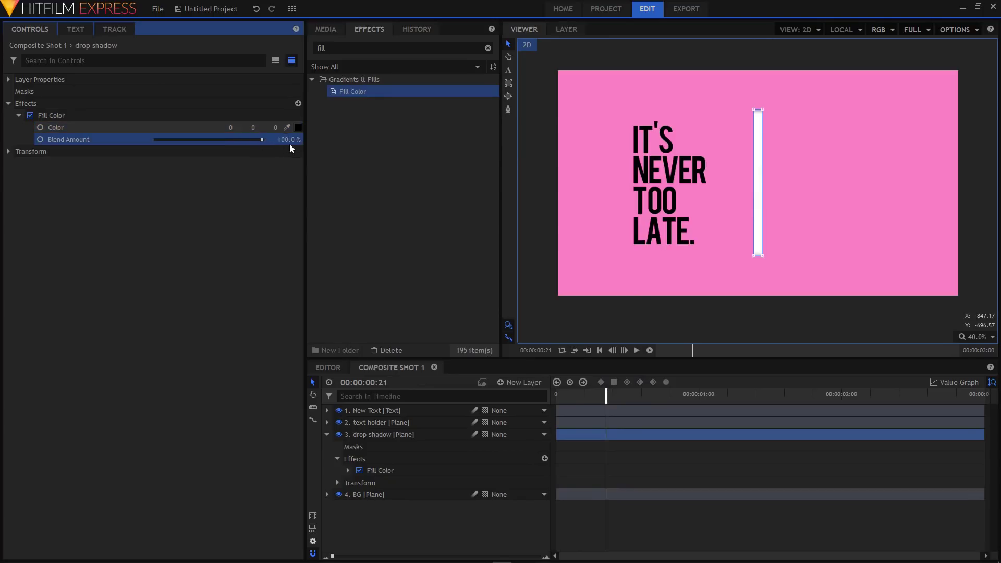
left_click(368, 433)
left_click(326, 434)
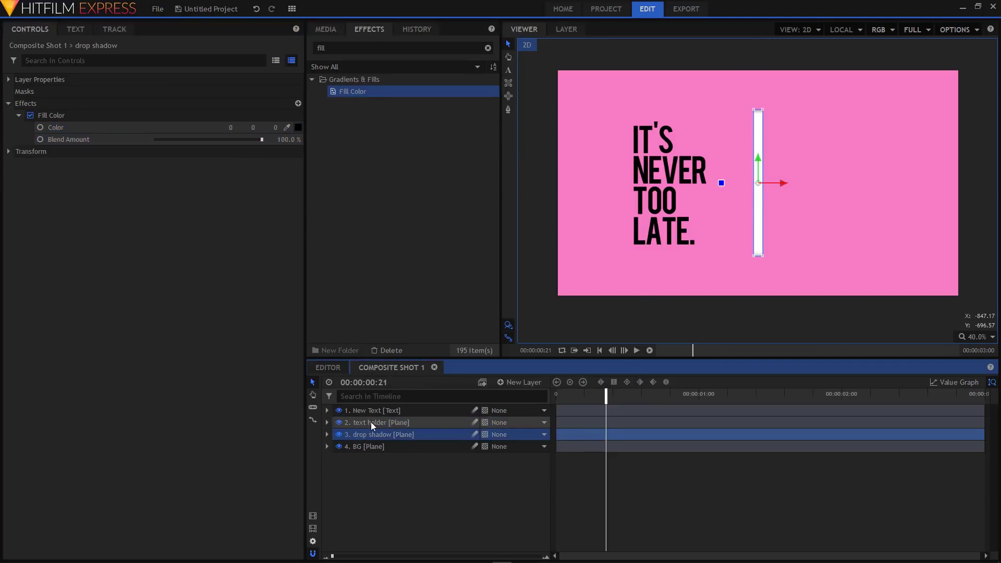
Step: Hide the text holder layer and apply the Blur effect to the drop shadow layer
left_click(339, 422)
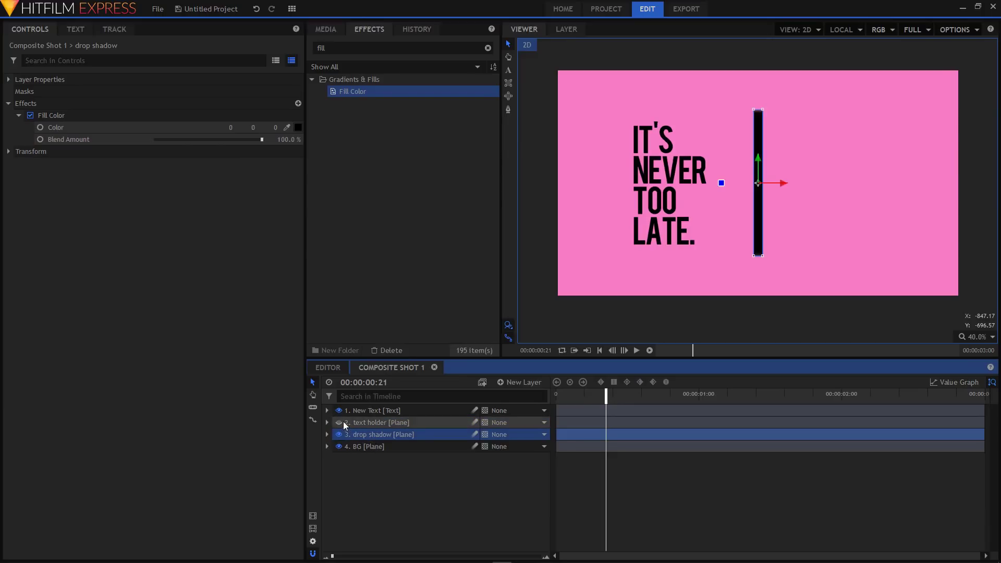
double_click(321, 48)
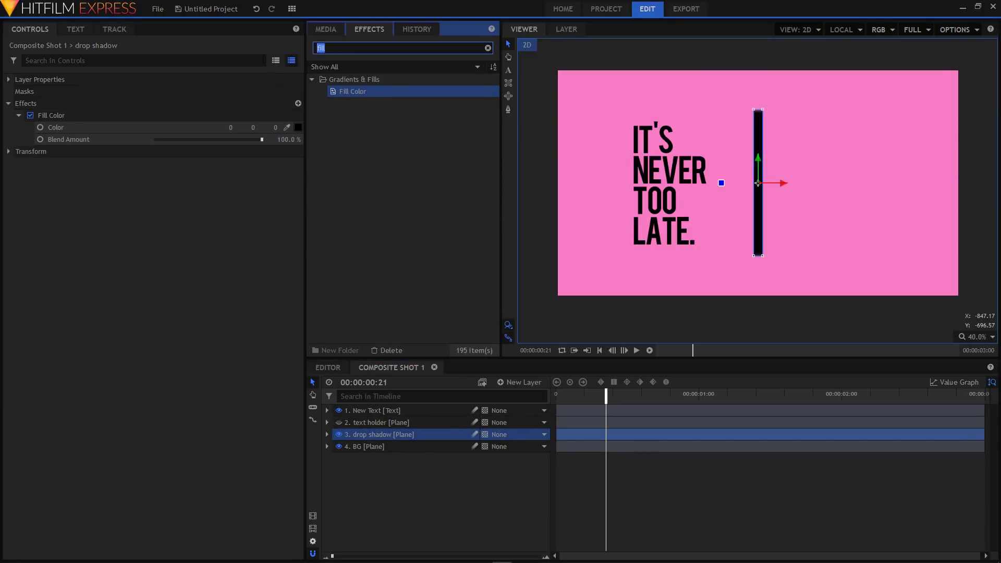
type("blur")
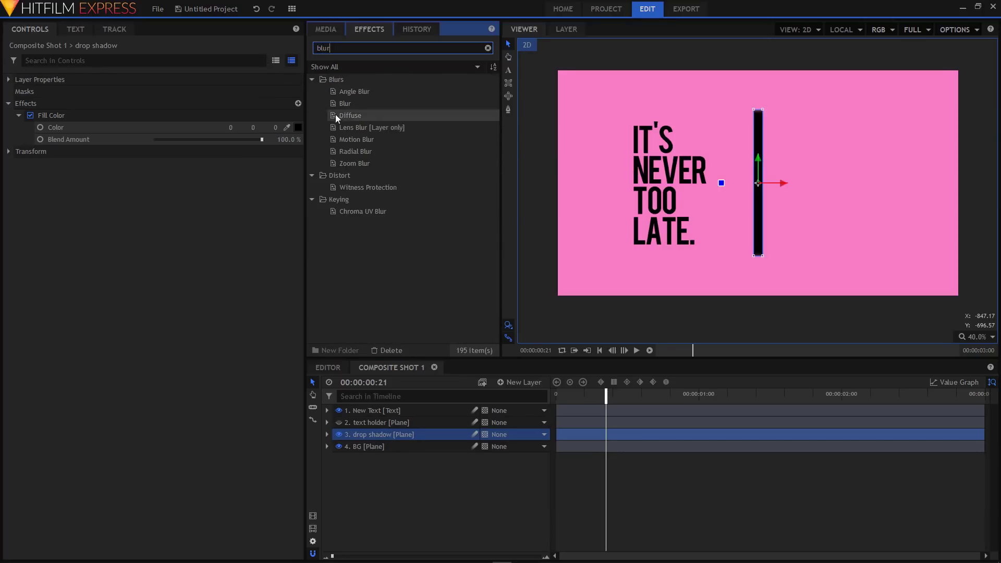
left_click_drag(344, 103, 376, 440)
left_click(19, 151)
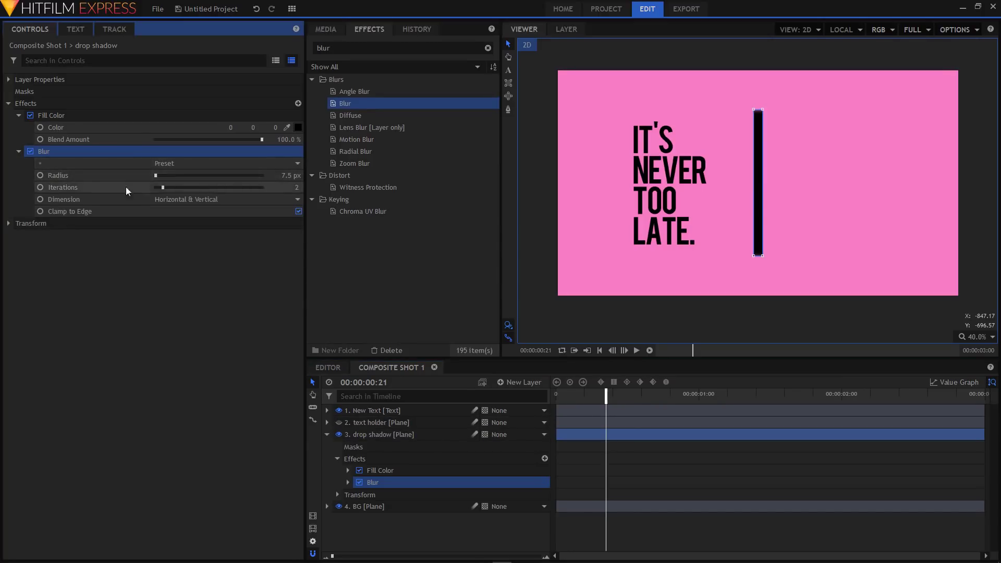
Step: Disable Clamp to Edge for the drop shadow layer's Blur effect and set its radius to 100 px
left_click(298, 211)
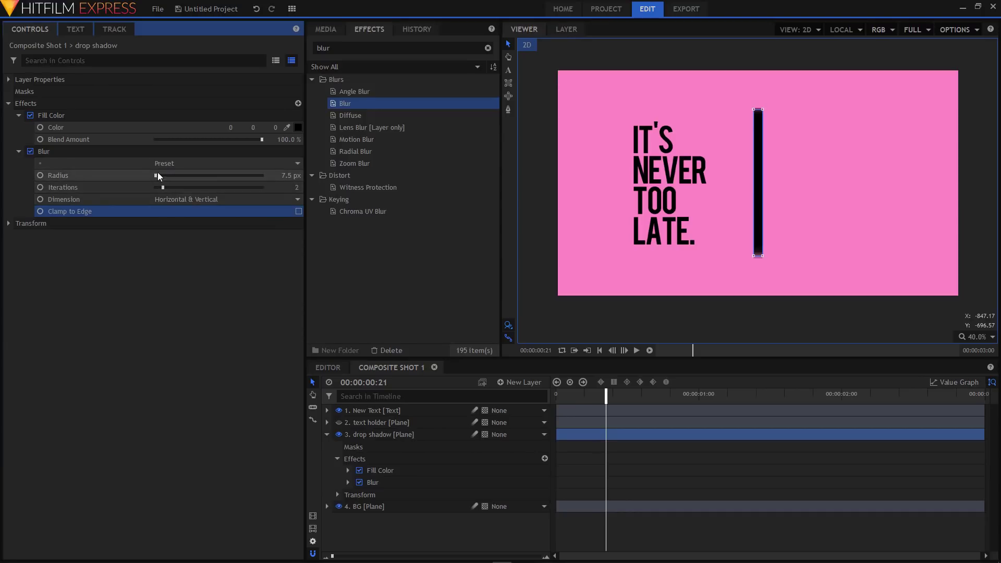
left_click_drag(156, 174, 159, 174)
left_click(286, 176)
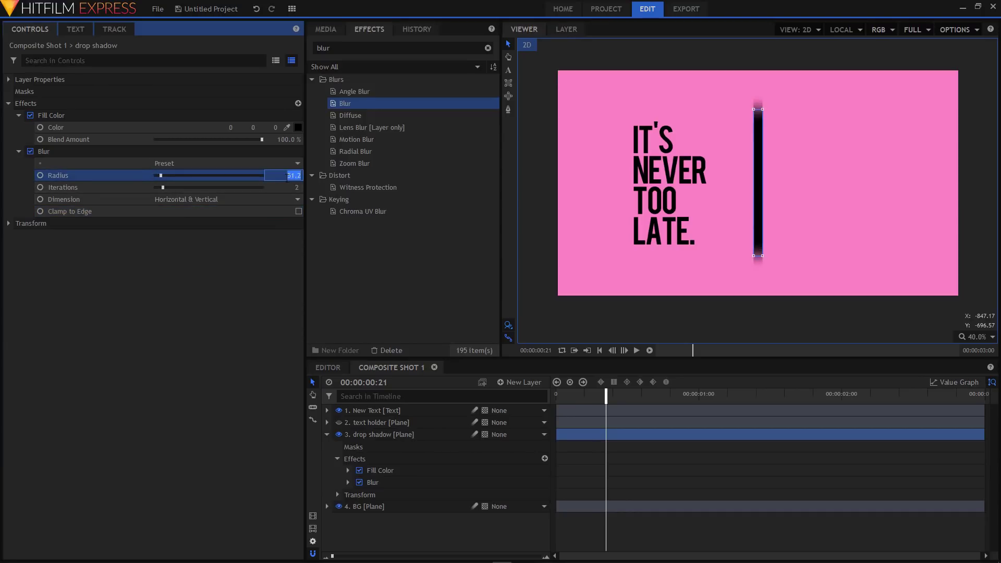
type("100")
key("Return")
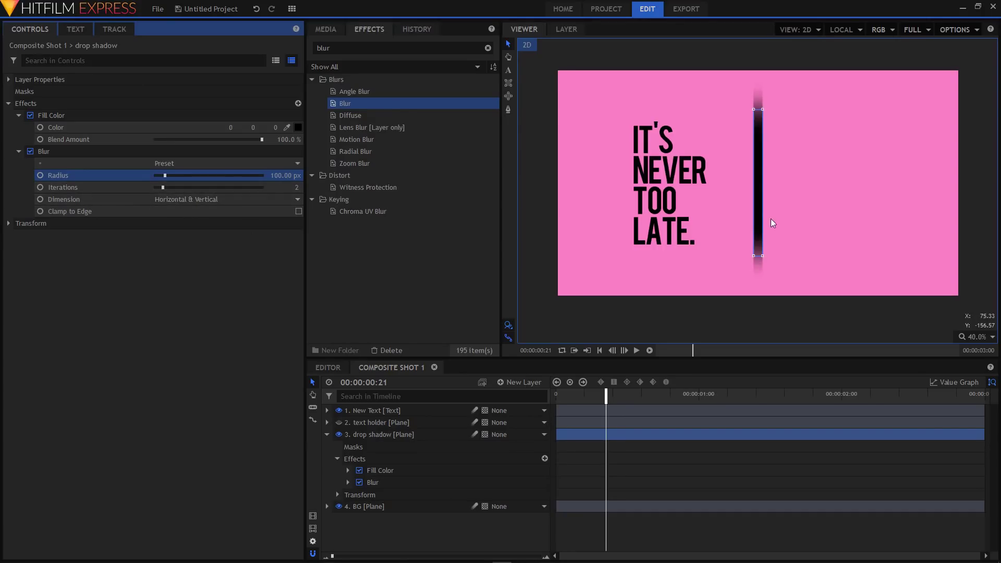
scroll(771, 218, "up", 3)
scroll(770, 302, "down", 3)
scroll(760, 293, "up", 4)
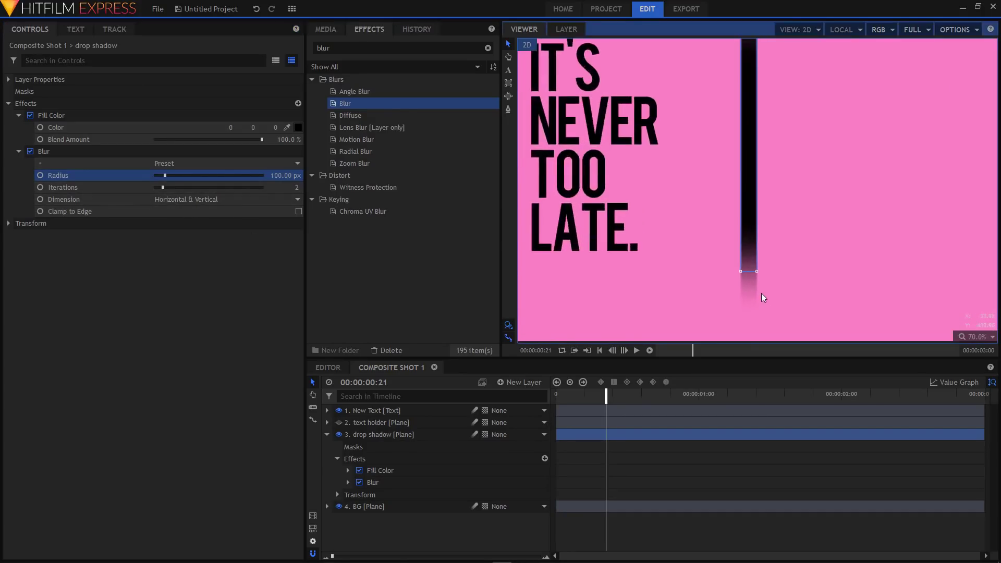
scroll(747, 272, "down", 3)
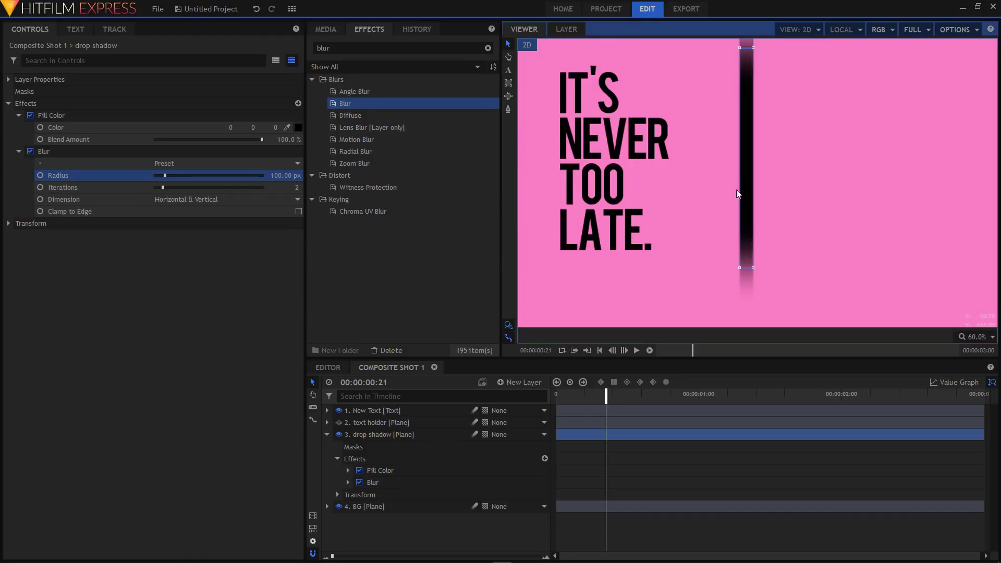
left_click_drag(753, 171, 731, 217)
left_click_drag(579, 397, 605, 399)
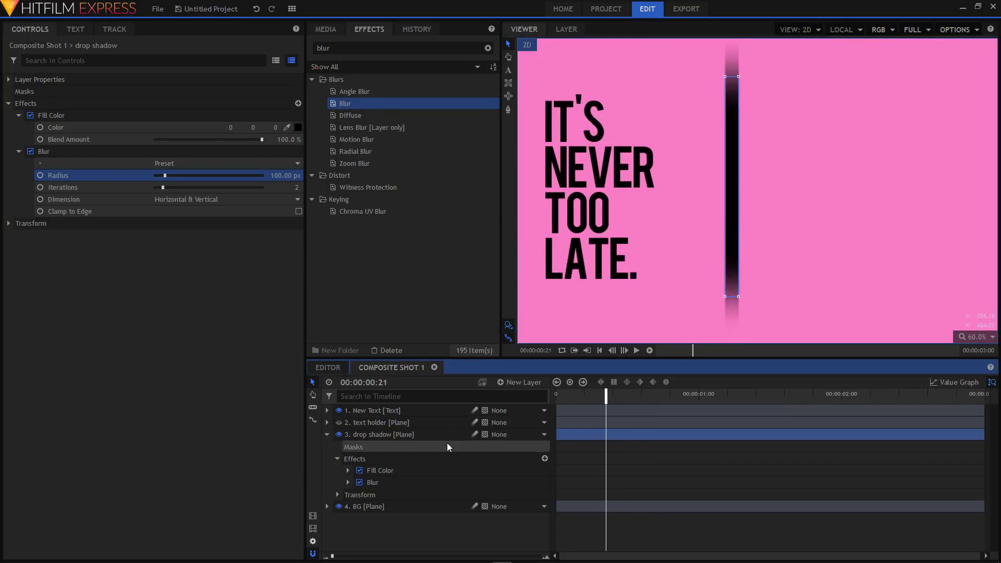
Step: Keyframe the drop shadow layer's opacity to fade in from frame 0 to 100% at 00:00:01:00
left_click(337, 458)
left_click(327, 434)
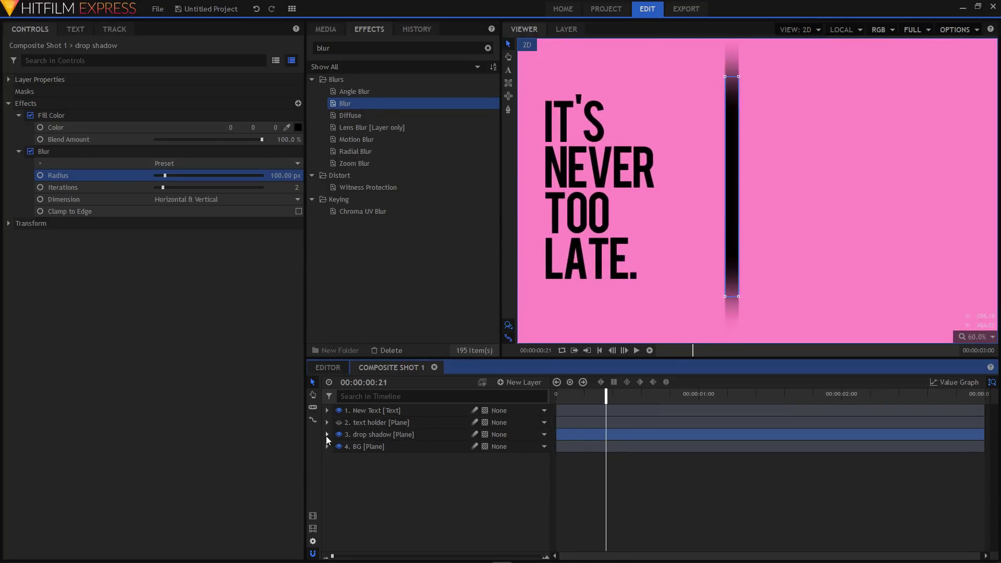
left_click(326, 434)
left_click(338, 470)
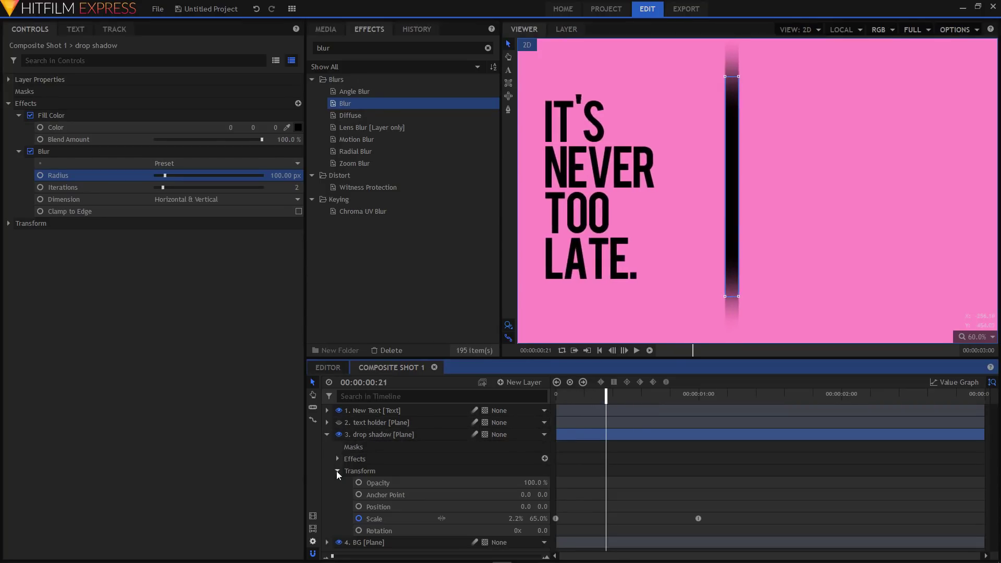
left_click(368, 433)
left_click(383, 483)
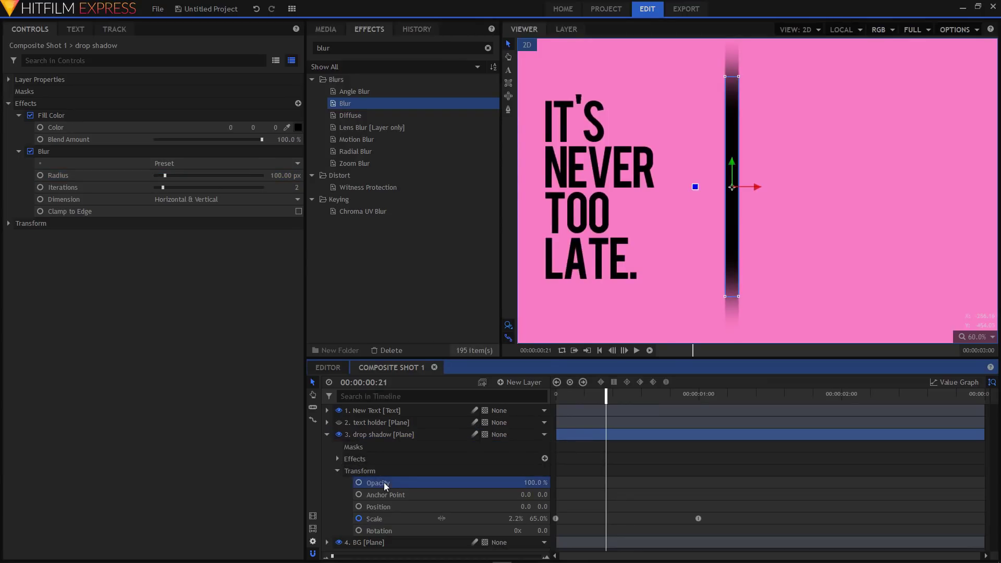
left_click_drag(574, 395, 555, 396)
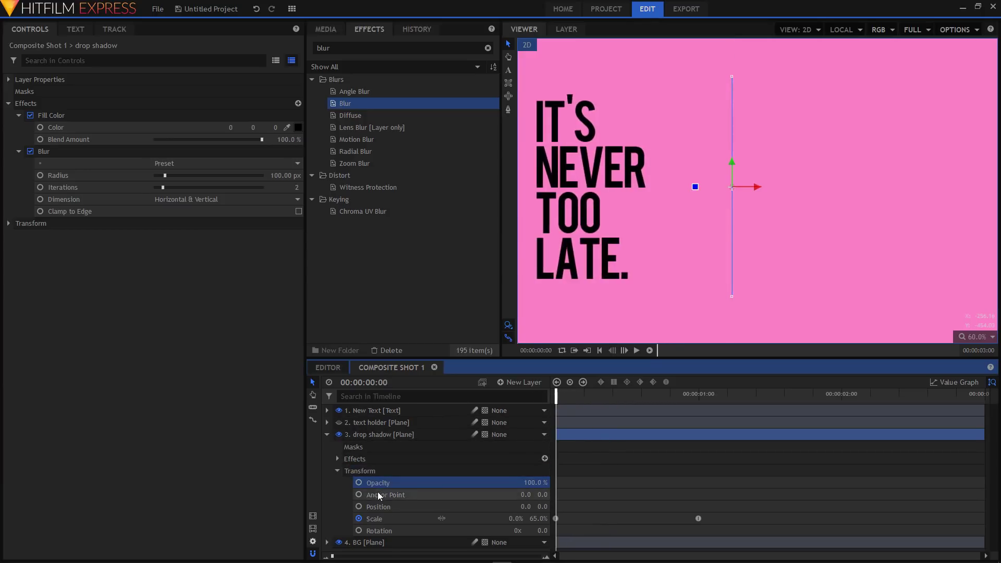
left_click(359, 483)
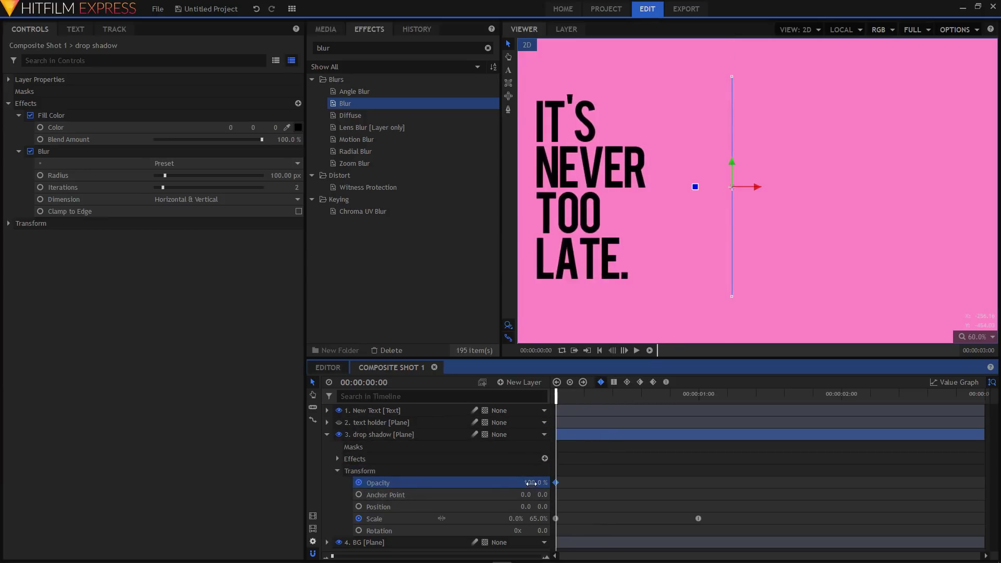
left_click_drag(570, 402, 699, 420)
left_click_drag(538, 482, 590, 483)
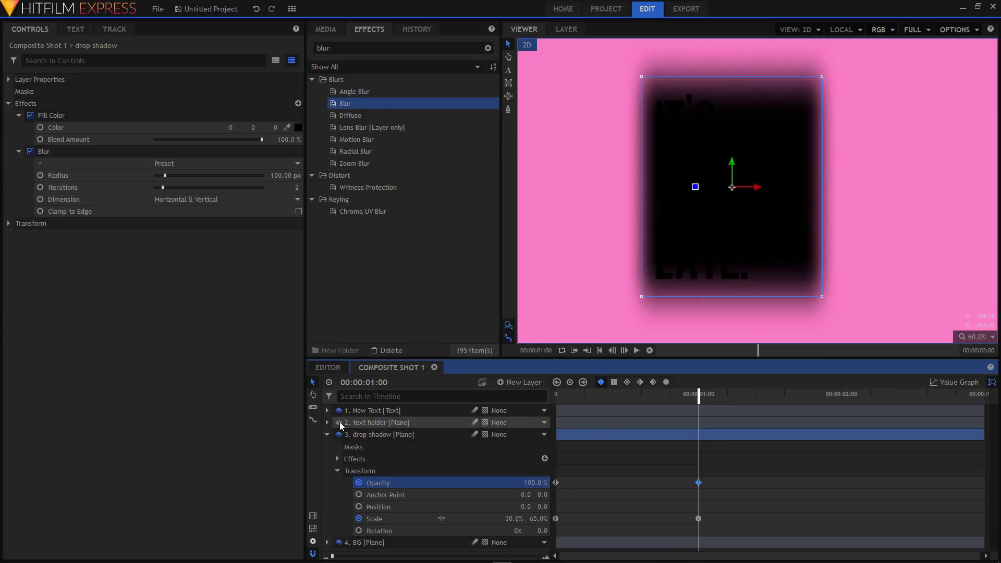
Step: Show the text holder layer again and lower the drop shadow's opacity at 00:00:01:00 to about 32%
left_click(340, 423)
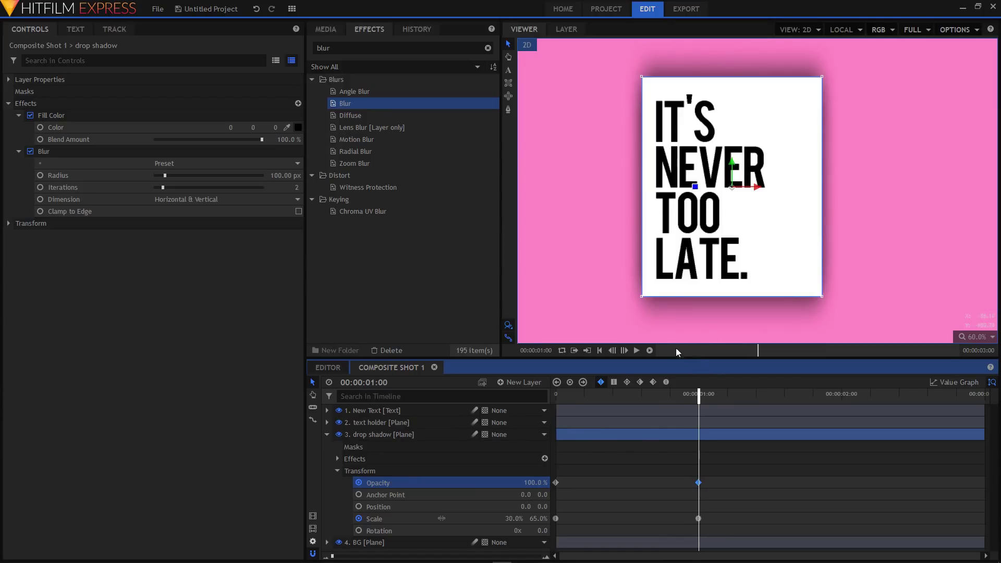
left_click_drag(537, 482, 497, 483)
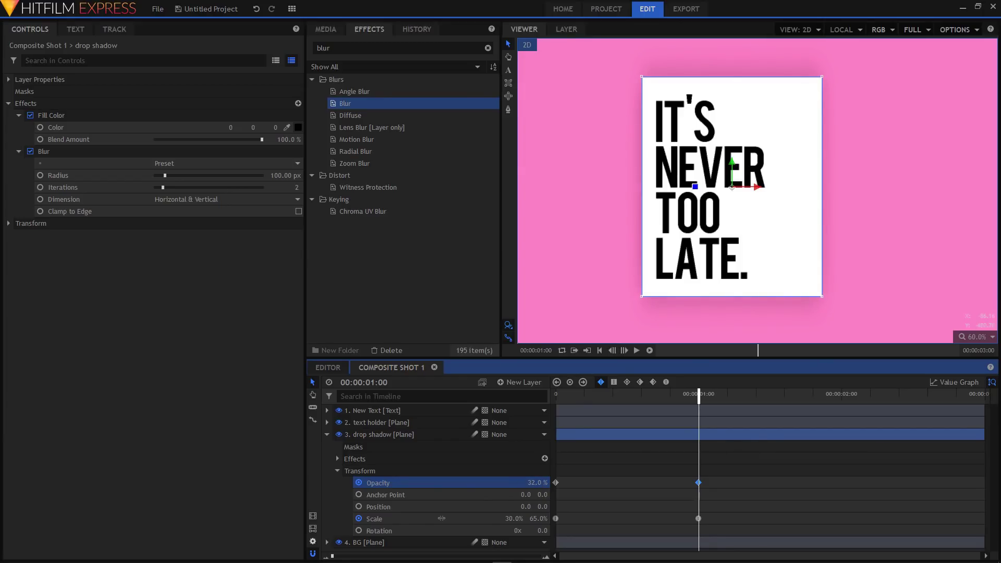
Step: Move the drop shadow's first opacity keyframe to about frame 20 and check the delayed fade-in
left_click_drag(566, 403, 618, 410)
scroll(733, 305, "up", 2)
scroll(732, 302, "up", 1)
left_click_drag(716, 291, 717, 229)
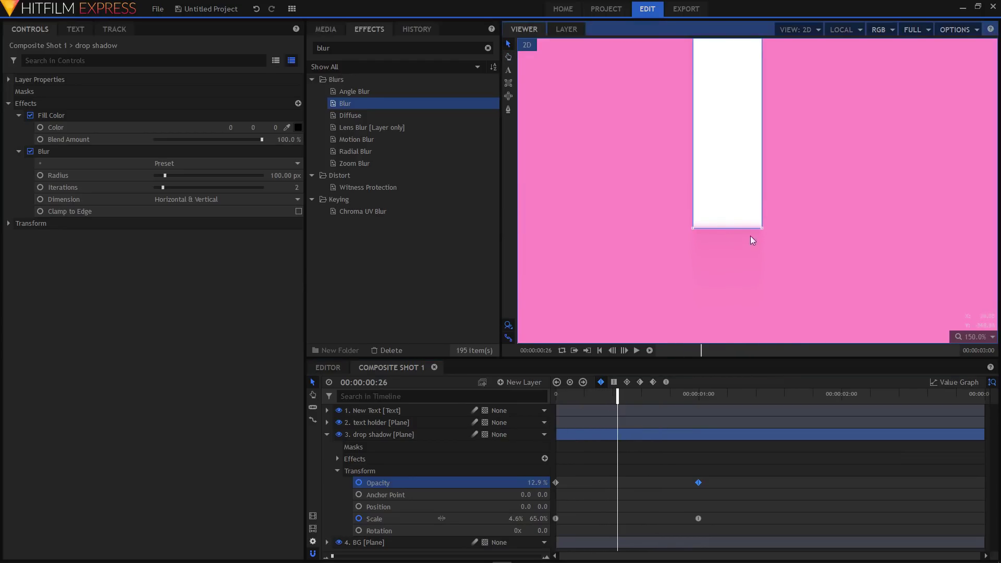
scroll(730, 244, "up", 4)
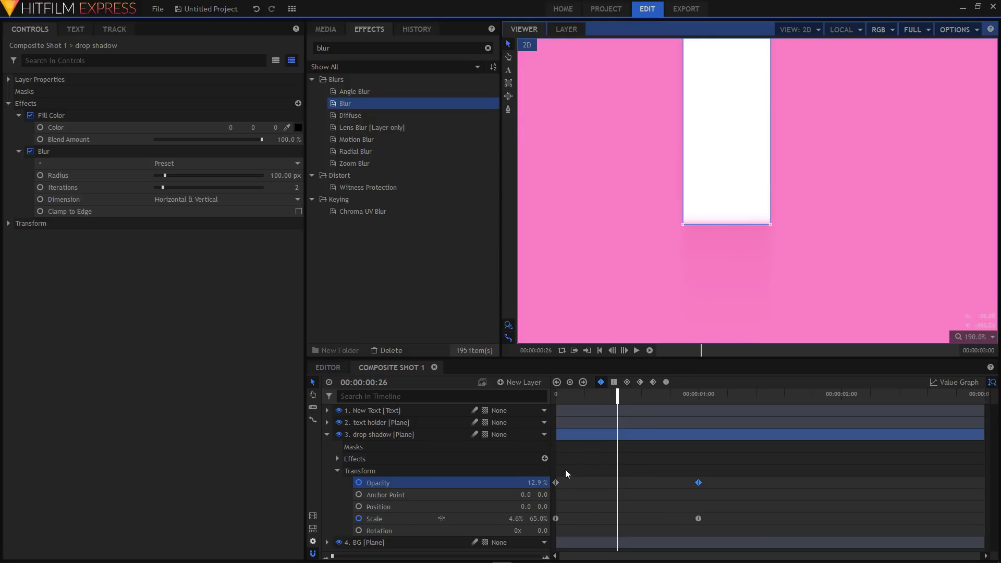
left_click_drag(556, 484, 557, 483)
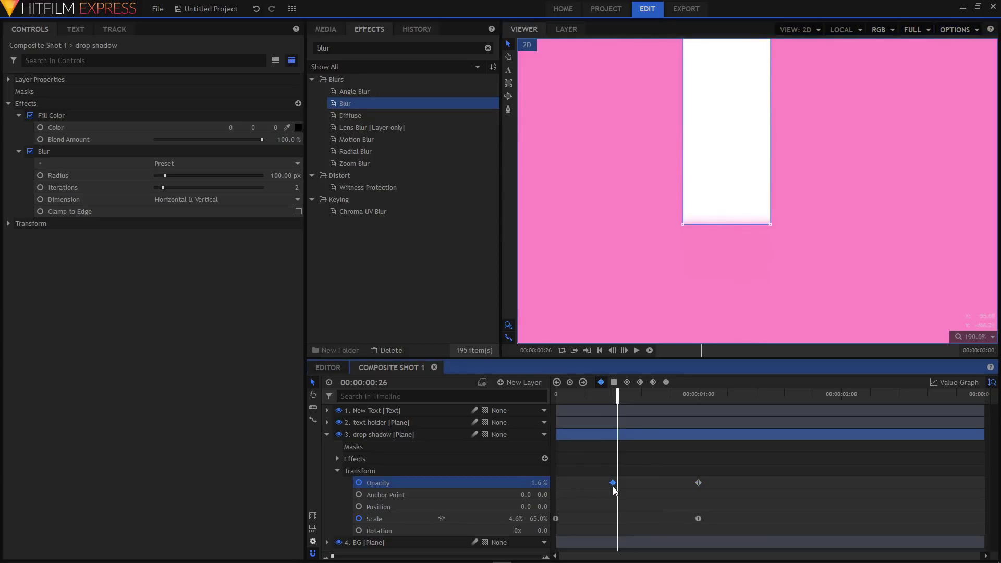
left_click_drag(605, 486, 603, 486)
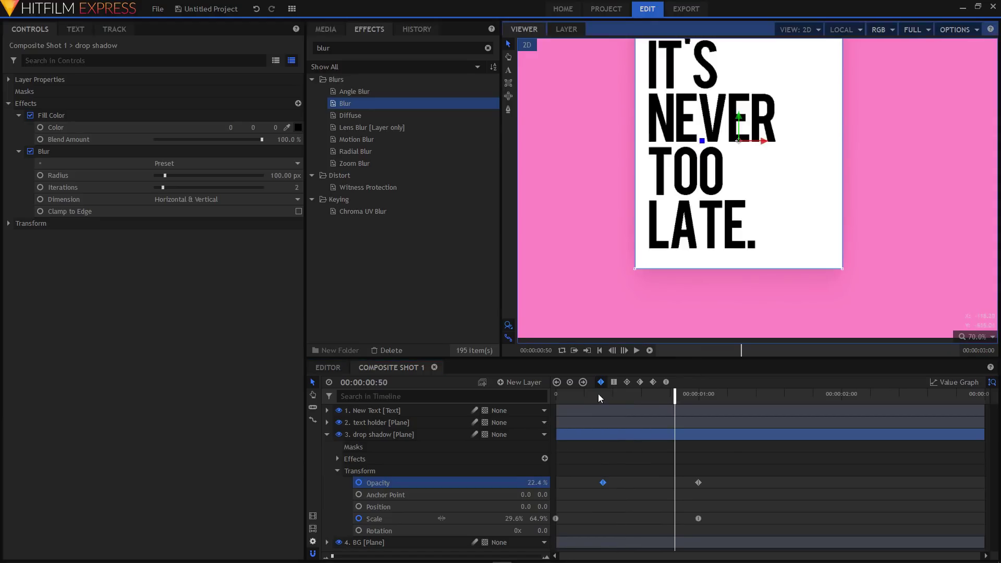
left_click_drag(598, 393, 693, 395)
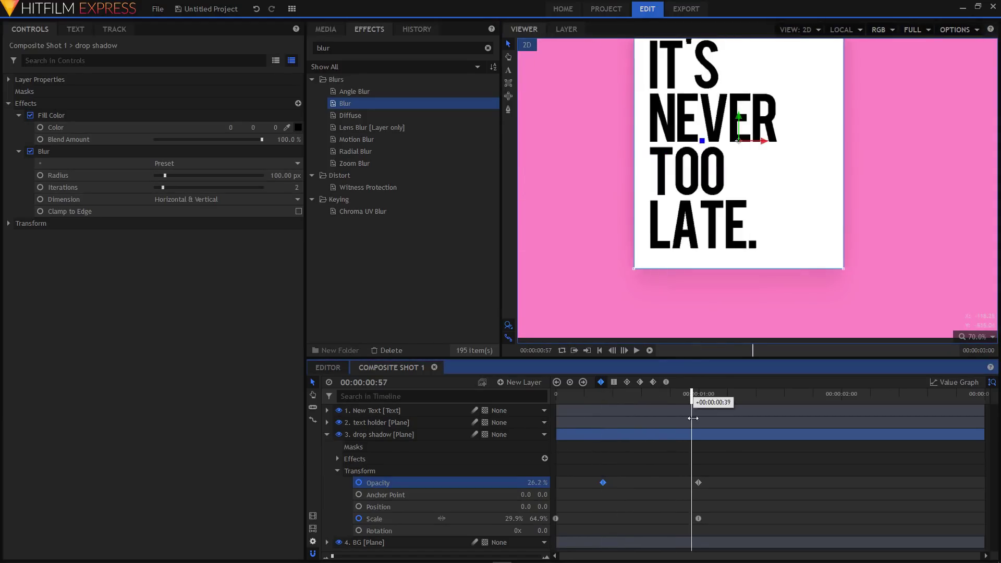
left_click_drag(595, 396, 701, 410)
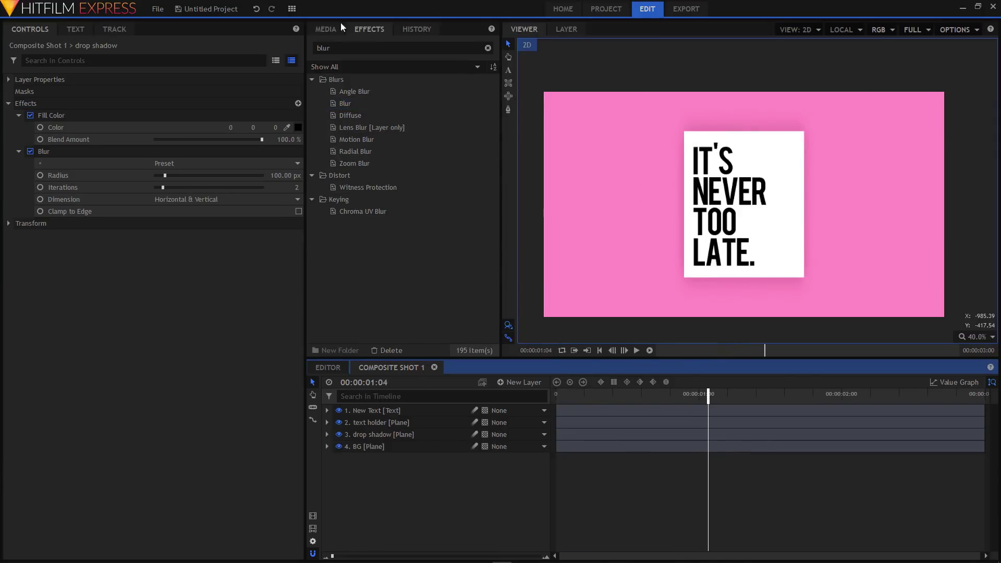
Step: Find the Set Matte effect and apply it to the New Text layer
left_click_drag(346, 48, 280, 47)
type("set")
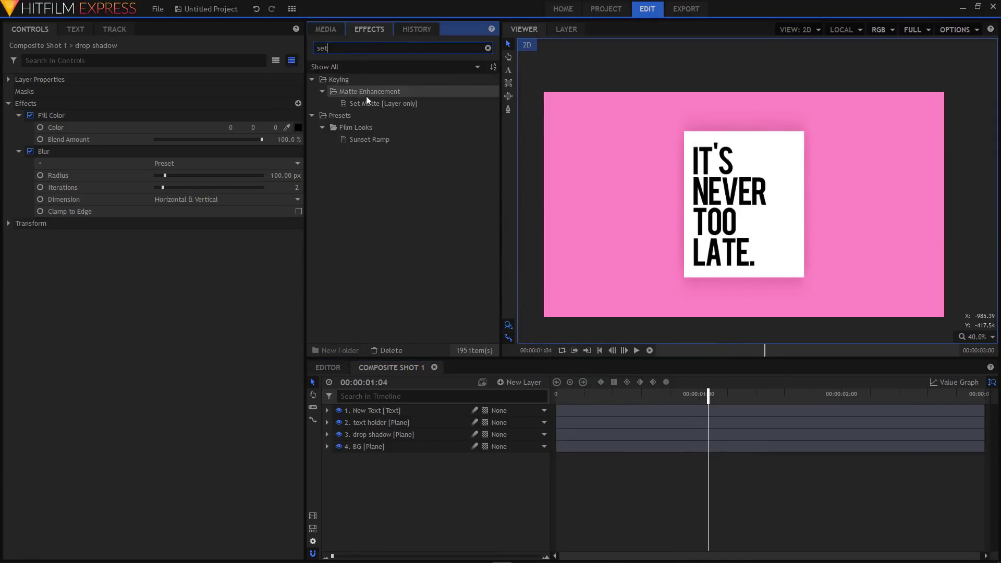
left_click_drag(366, 102, 388, 413)
left_click(18, 127)
left_click(18, 127)
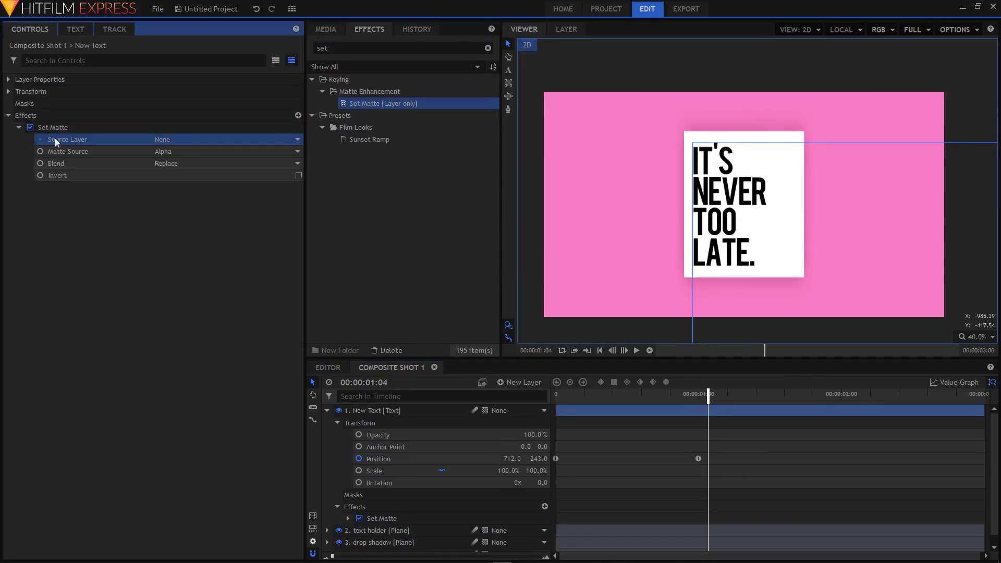
Step: Set the matte's source layer to text holder with Subtract blending and Invert enabled, and play the result
left_click(166, 140)
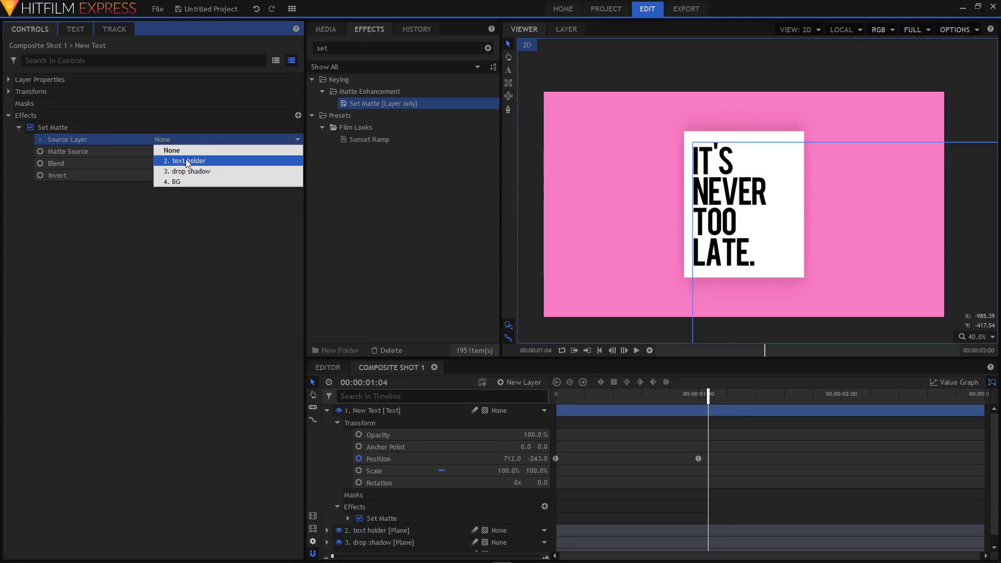
left_click(187, 162)
left_click(160, 163)
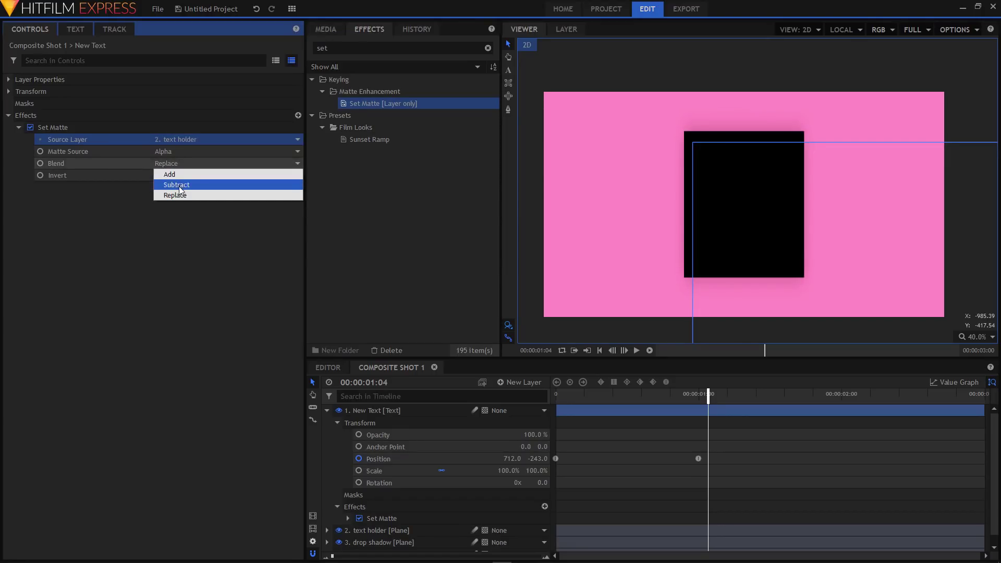
left_click(179, 185)
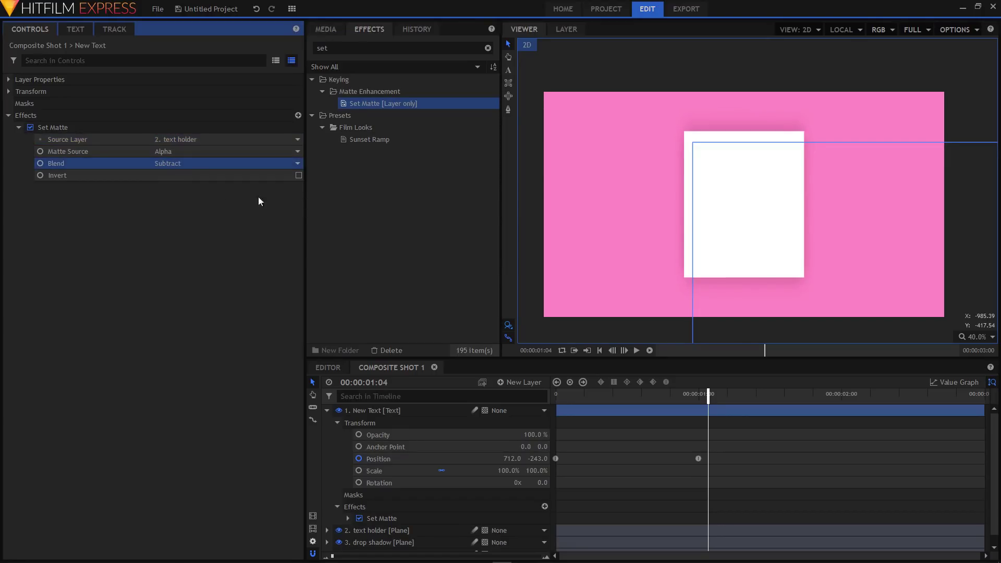
left_click(298, 176)
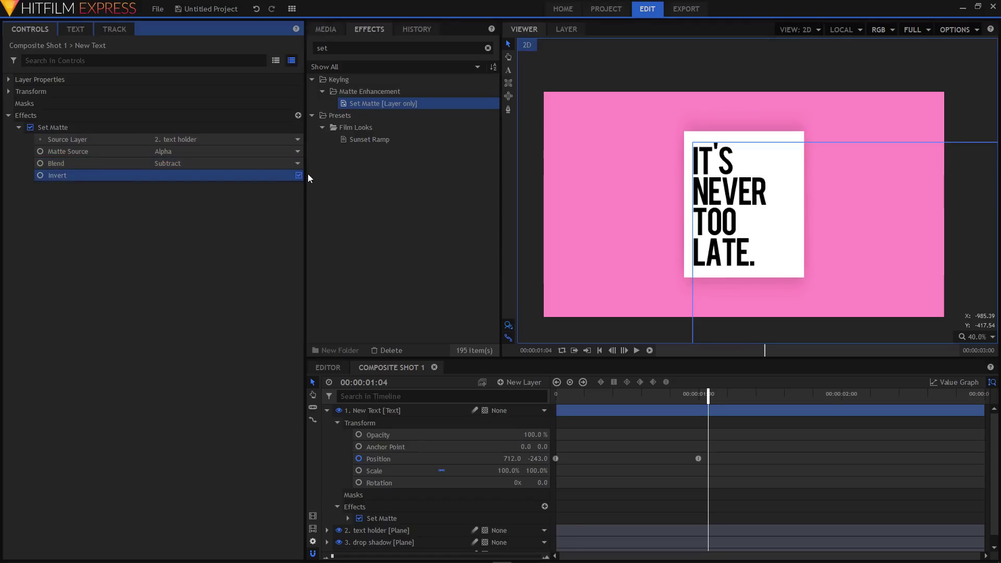
left_click(635, 352)
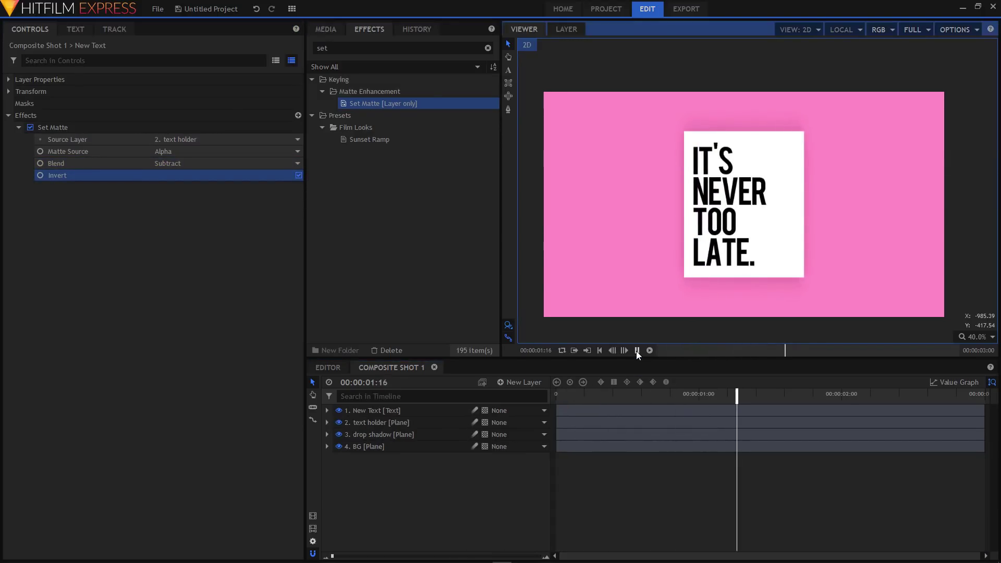
Step: Duplicate the text holder layer to make the plane's faded upper edge more solid around frame 20
mouse_move(589, 395)
left_mouse_down()
mouse_move(571, 394)
mouse_move(666, 394)
mouse_move(551, 395)
mouse_move(591, 400)
left_mouse_up()
scroll(750, 169, "up", 3)
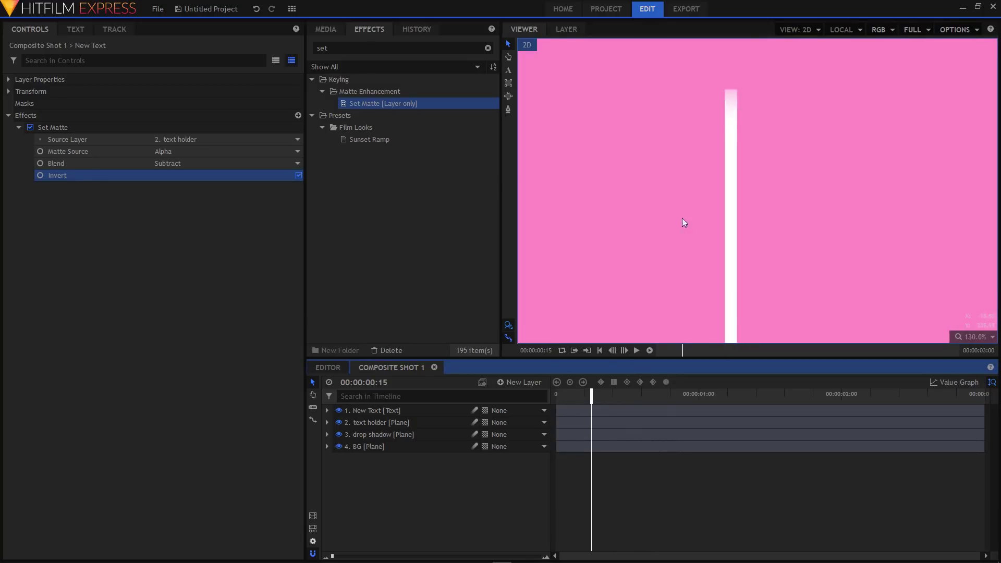
mouse_move(591, 398)
left_mouse_down()
mouse_move(629, 404)
mouse_move(603, 404)
left_mouse_up()
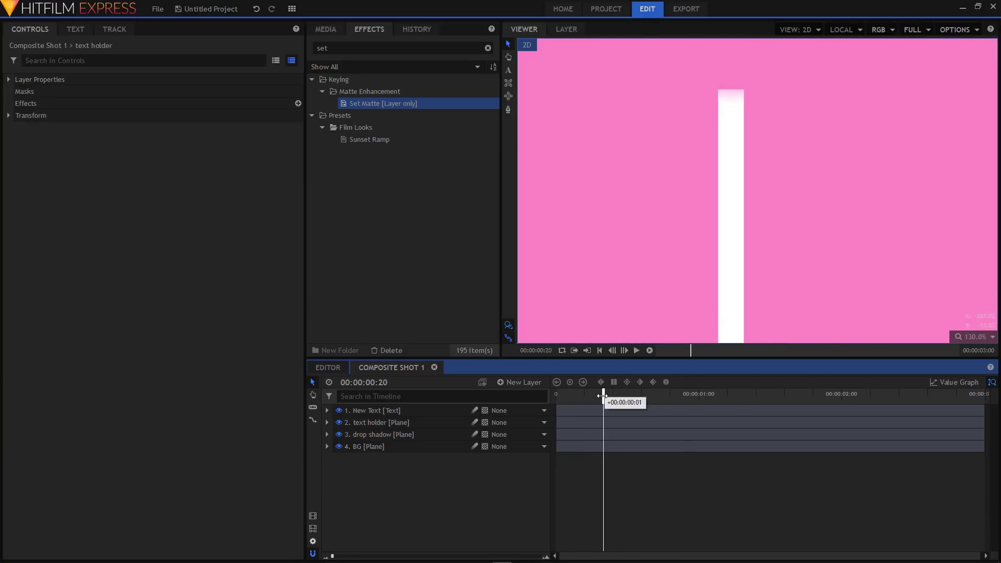
left_click(380, 427)
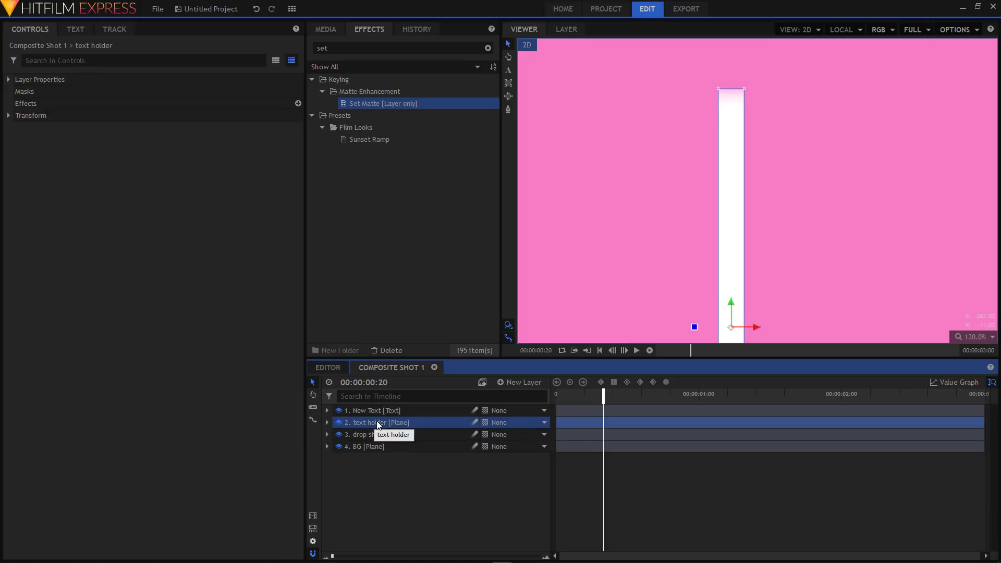
key("ctrl+d")
left_click(462, 478)
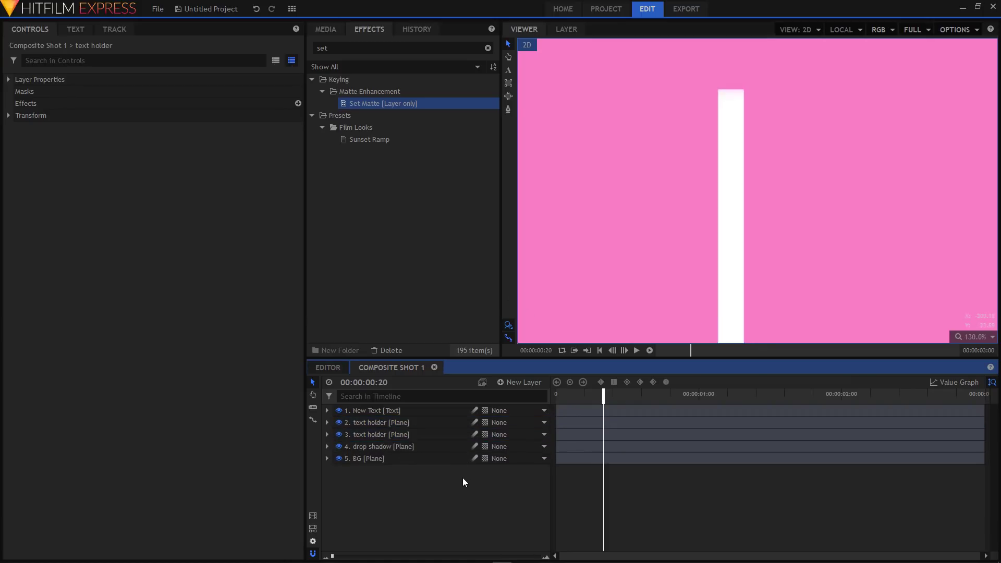
scroll(736, 83, "up", 2)
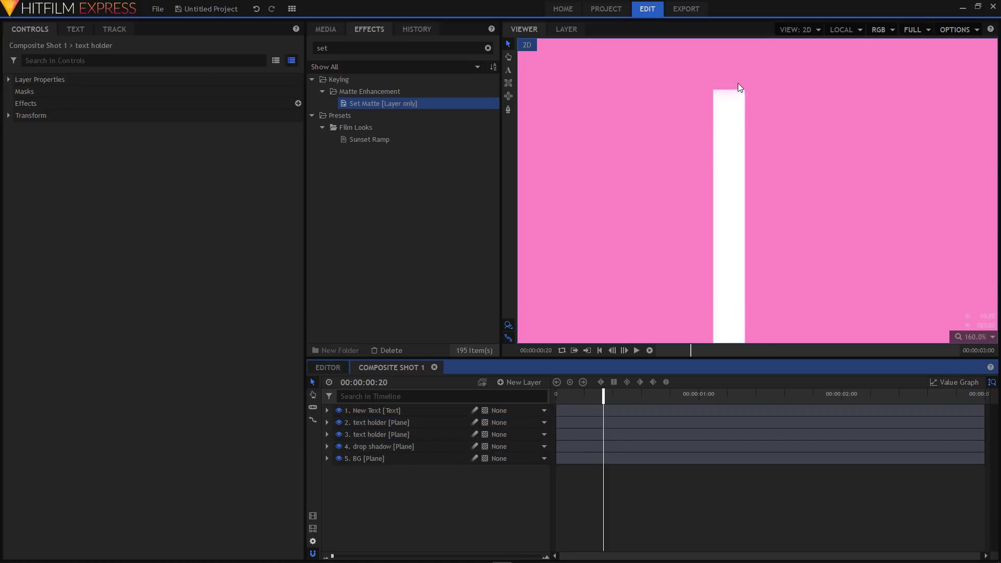
Step: Undo and redo the text holder duplication to compare the plane's upper edge with and without the extra copy
left_click(256, 10)
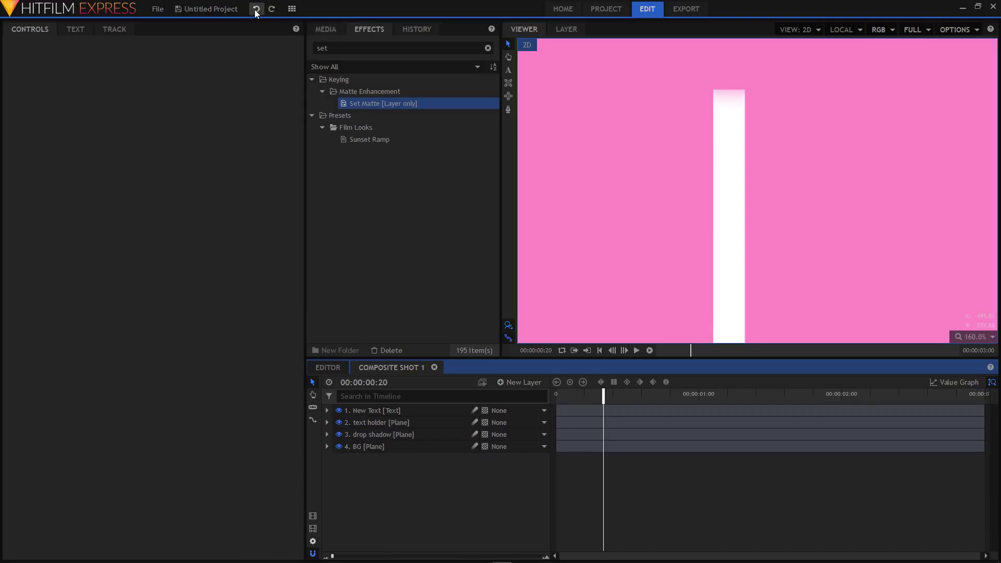
left_click(271, 9)
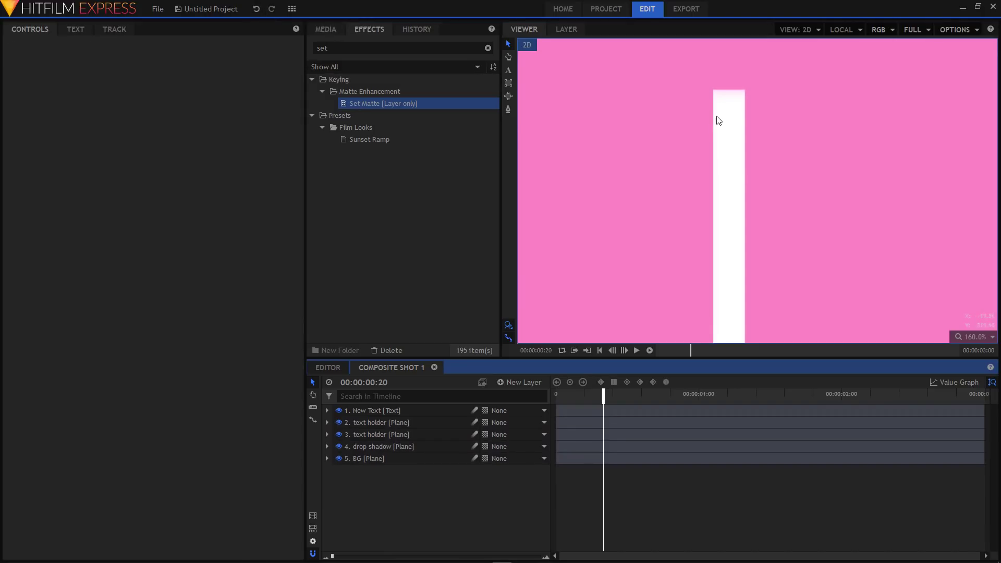
scroll(739, 172, "down", 1)
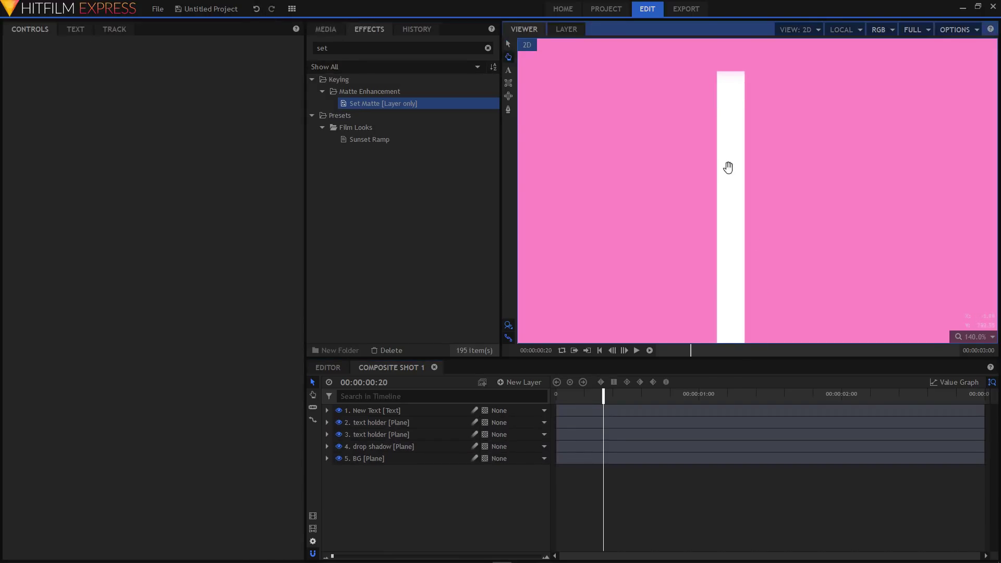
scroll(735, 163, "up", 1)
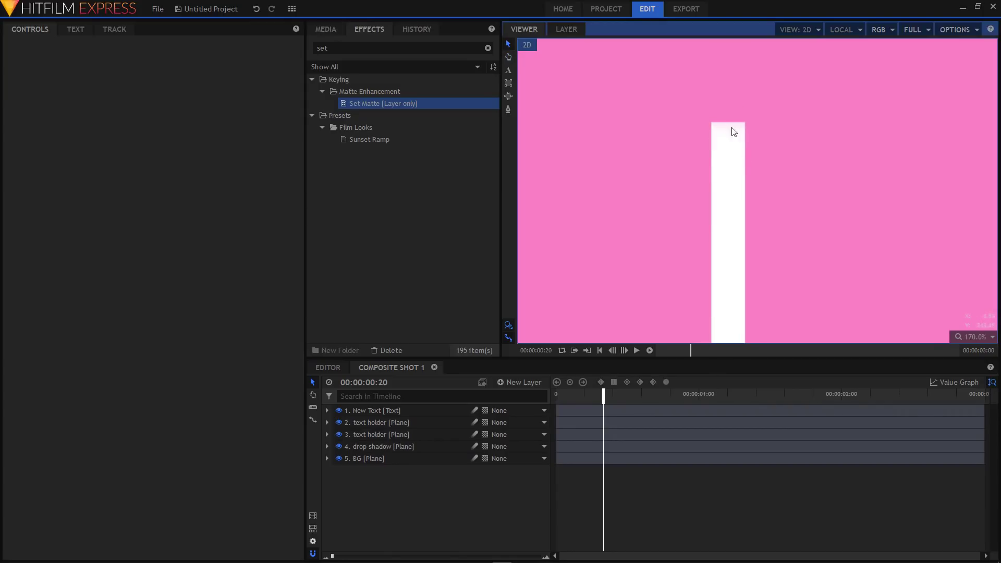
scroll(714, 124, "up", 1)
scroll(723, 141, "down", 2)
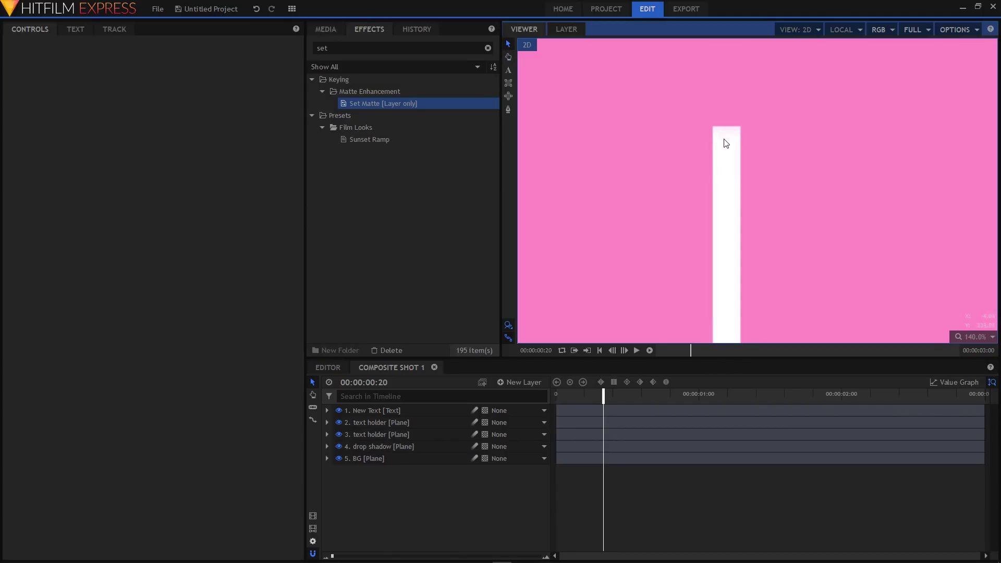
Step: Duplicate the text holder layer once more and play back the title animation
left_click_drag(569, 396, 558, 397)
left_click(368, 424)
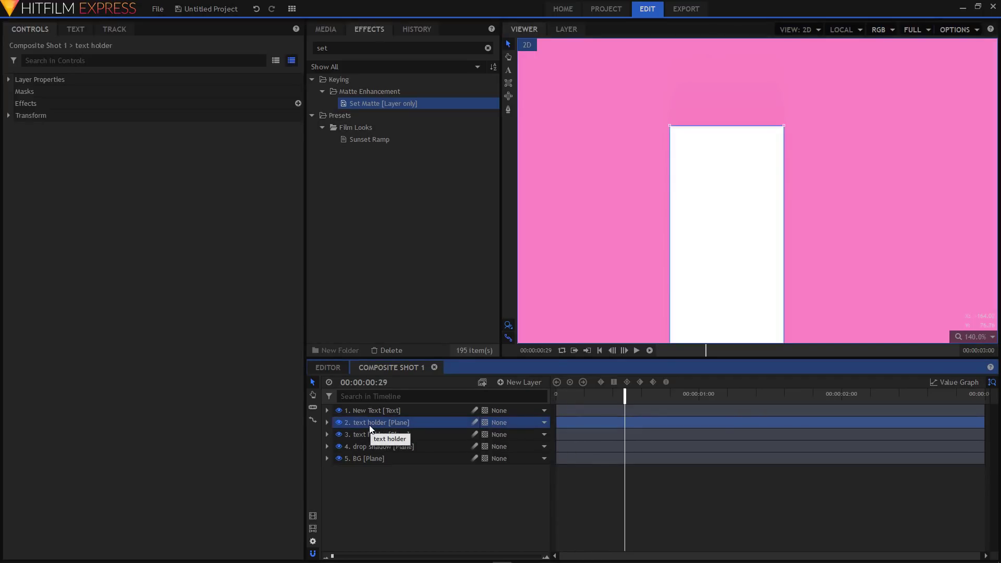
key("ctrl+d")
left_click(561, 396)
left_click_drag(561, 396, 590, 400)
left_click_drag(611, 400, 664, 400)
left_click(637, 350)
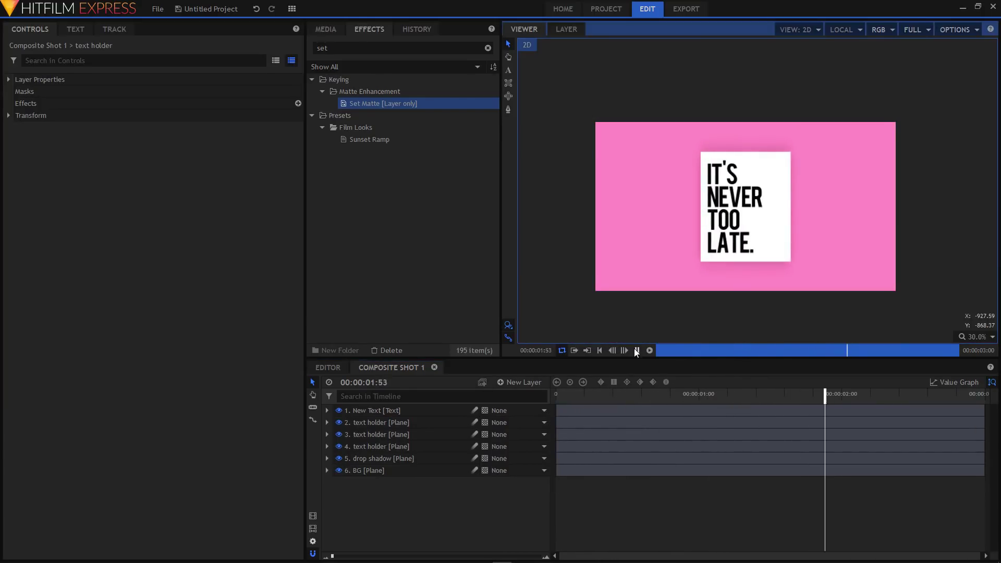